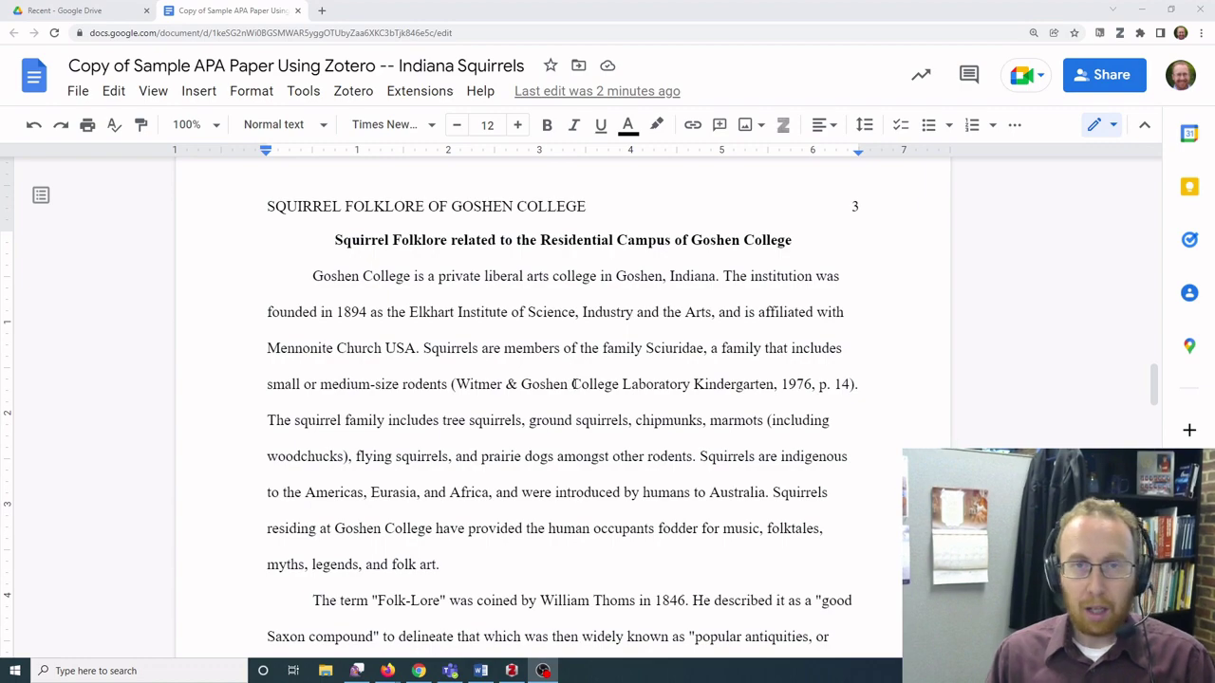
Step: Insert the Zotero bibliography below the page-5 References heading, adding the 1976 Witmer entry
scroll(472, 366, "down", 10)
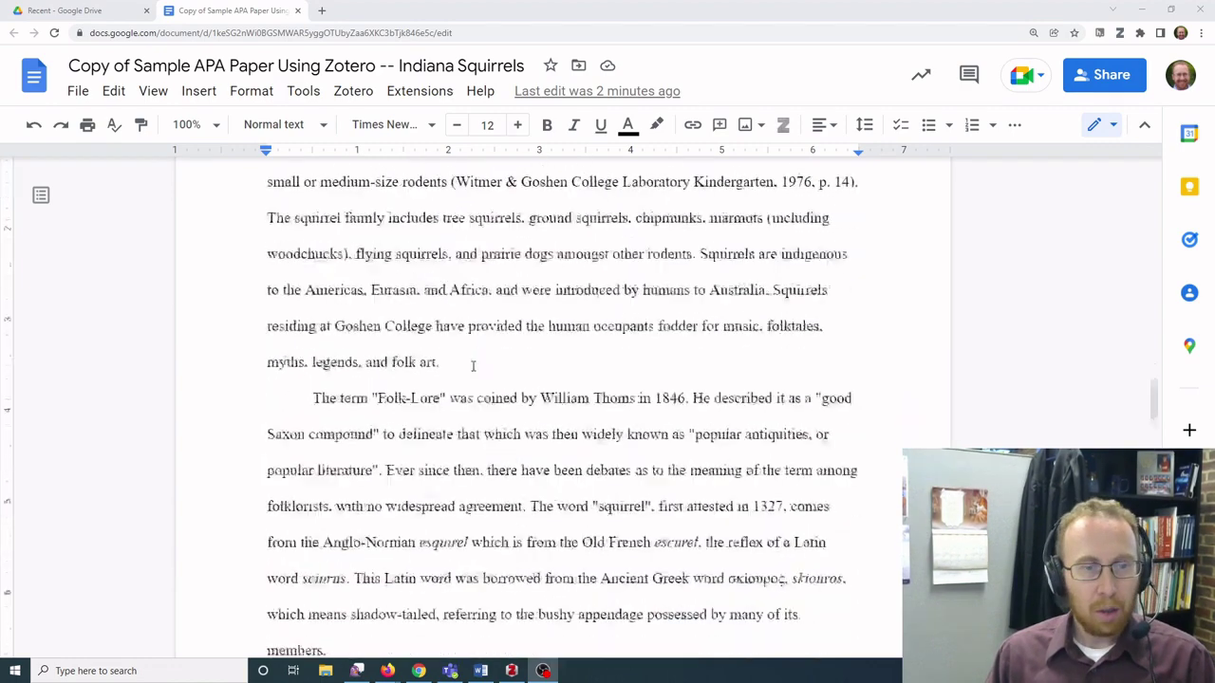
scroll(473, 366, "down", 10)
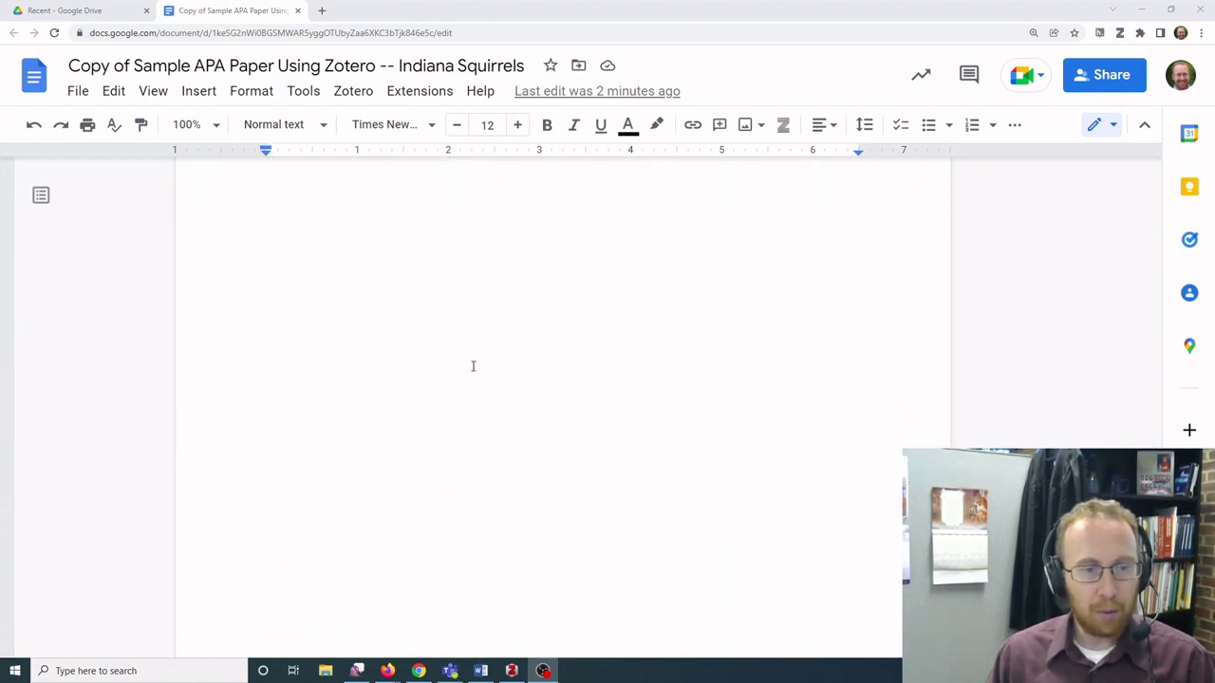
left_click(519, 279)
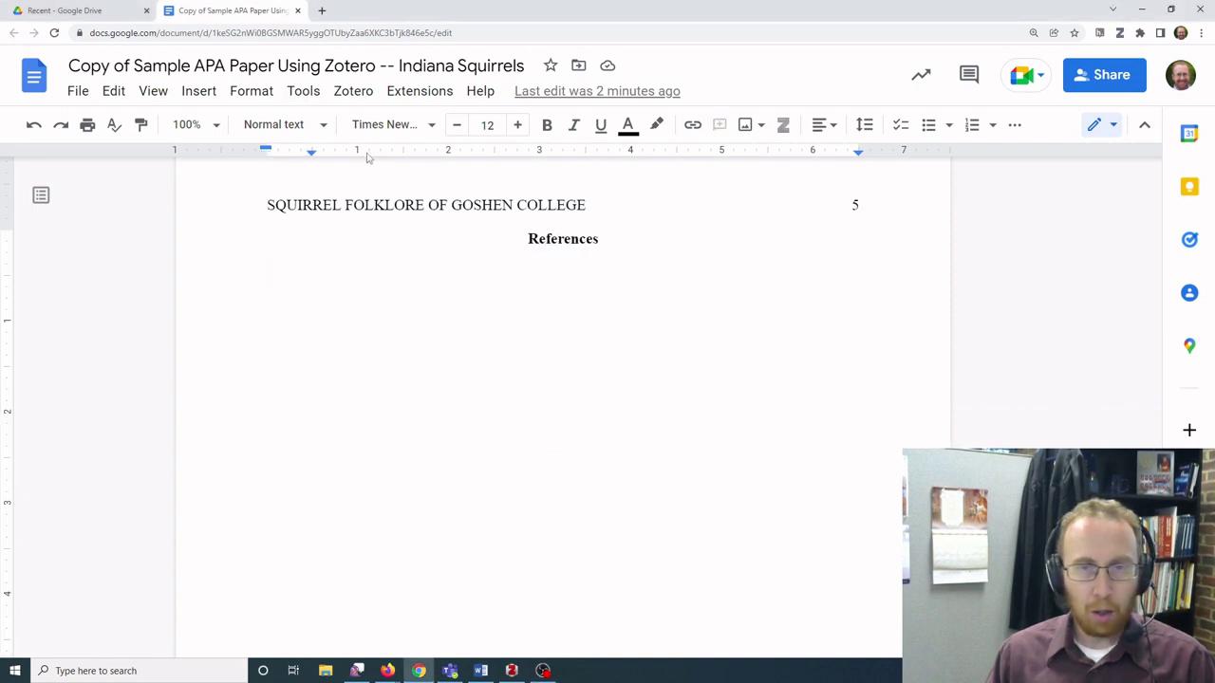
left_click(357, 95)
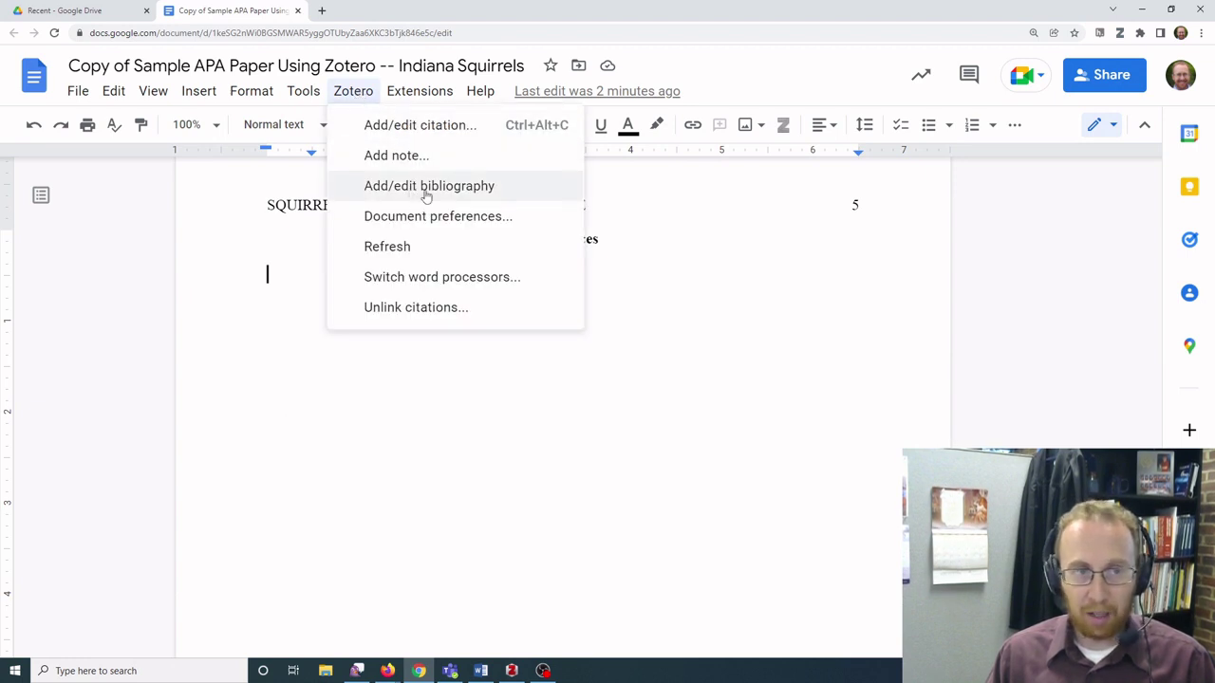
left_click(426, 187)
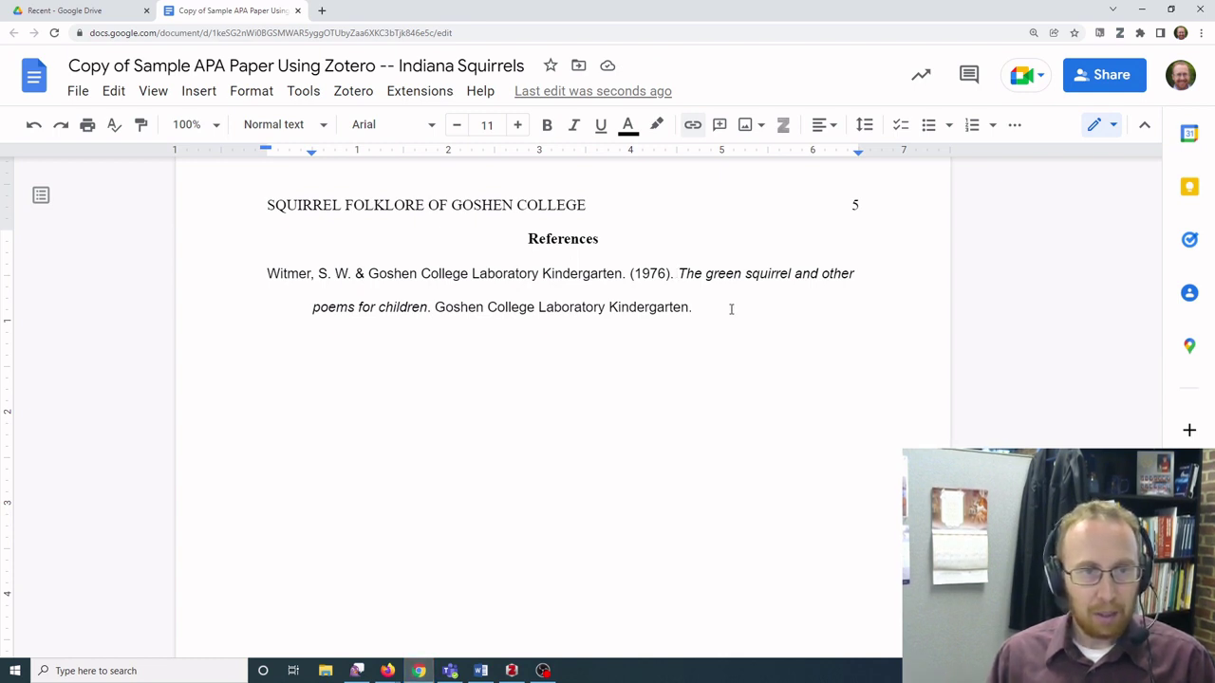
Step: Set the Witmer reference entry in Times New Roman at size 12
left_click_drag(730, 307, 248, 277)
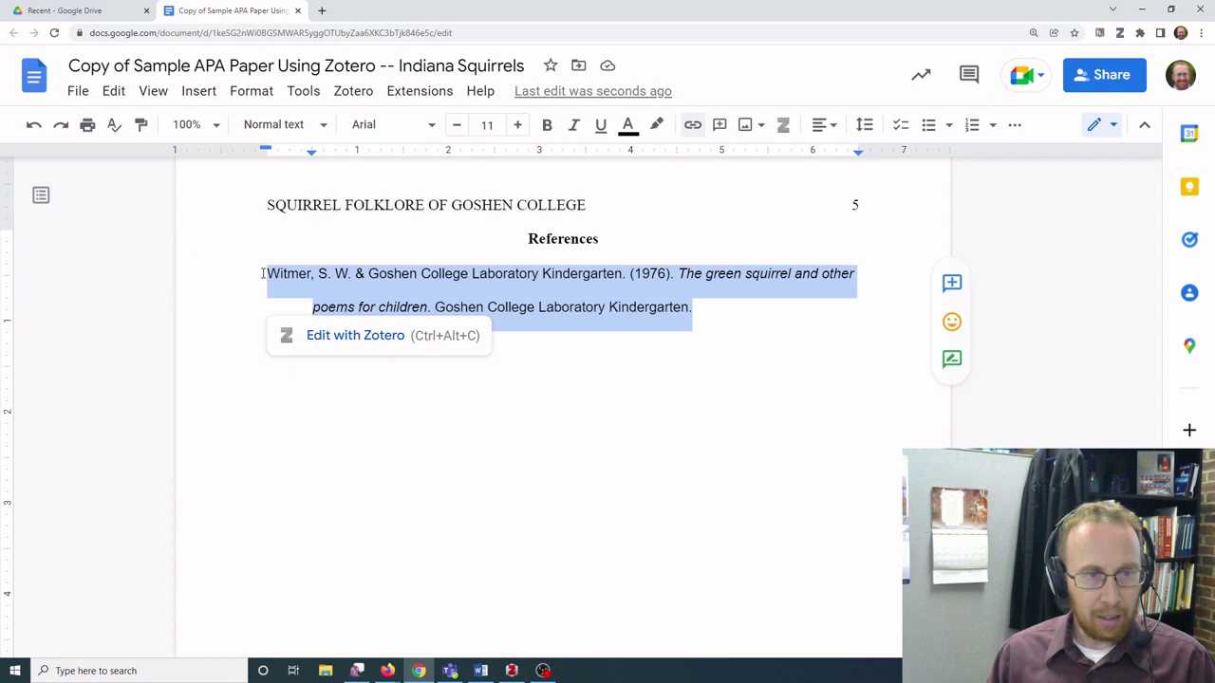
left_click(412, 125)
left_click(409, 234)
left_click(487, 125)
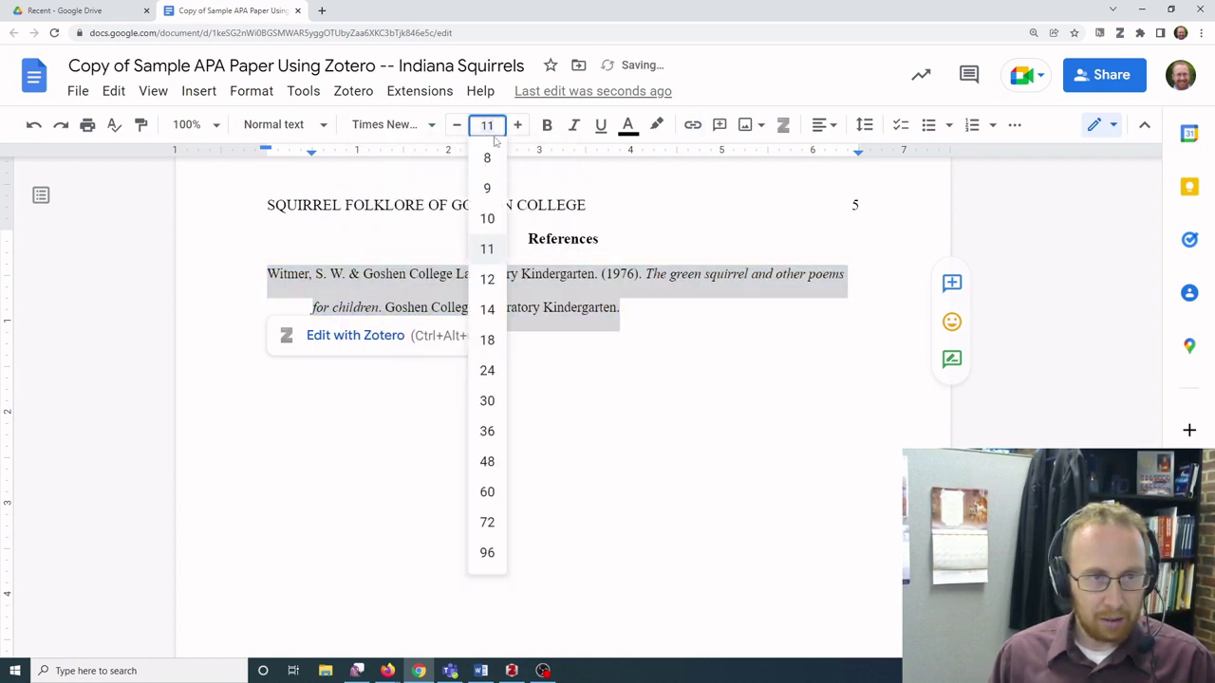
left_click(485, 276)
left_click(591, 292)
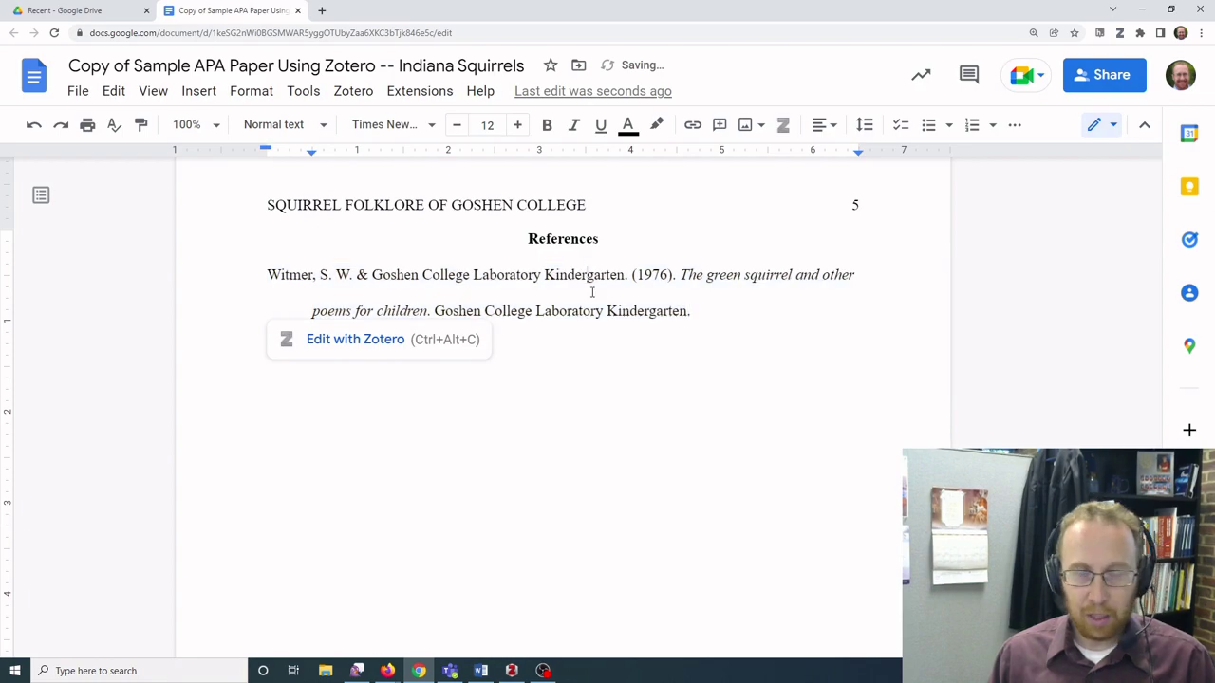
Step: In Word, insert the Zotero bibliography below the page-4 References heading, showing the Witmer entry
left_click(482, 671)
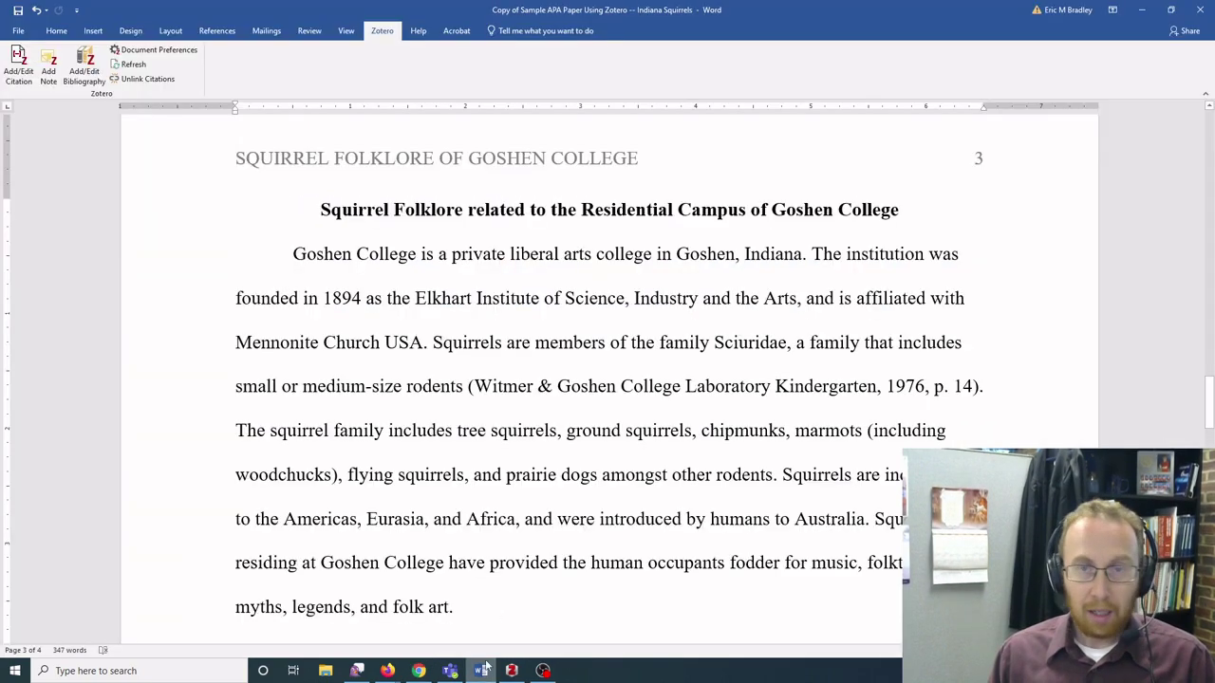
scroll(495, 471, "down", 12)
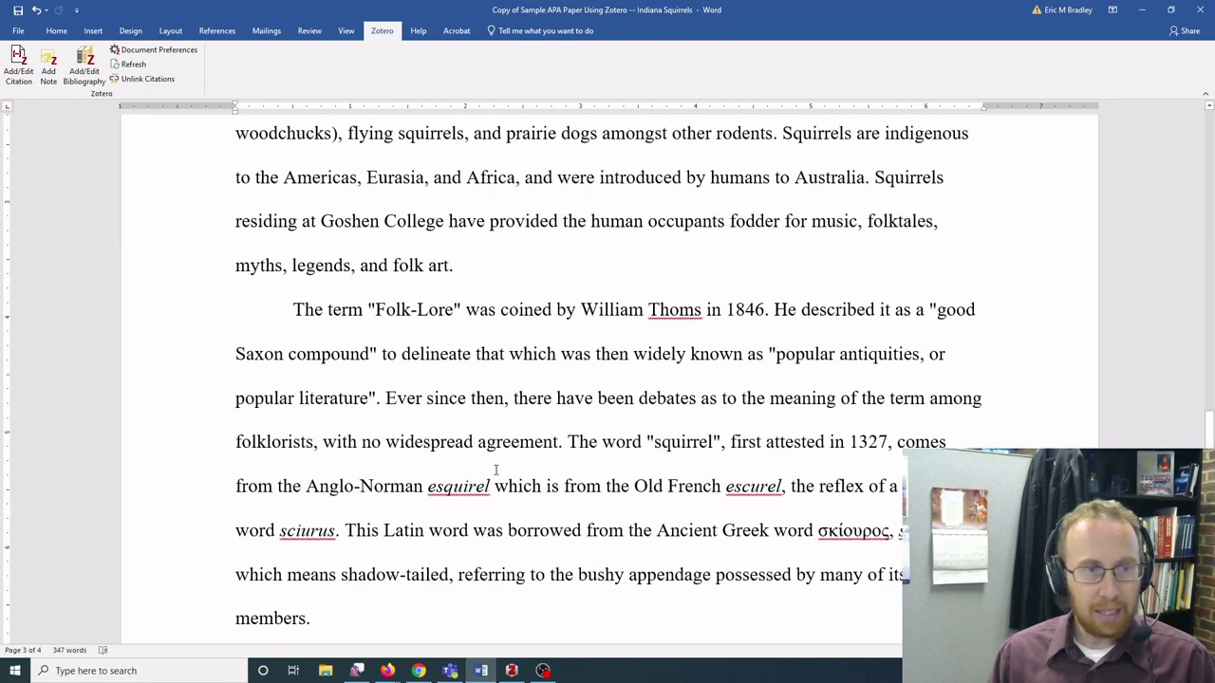
scroll(495, 470, "down", 2)
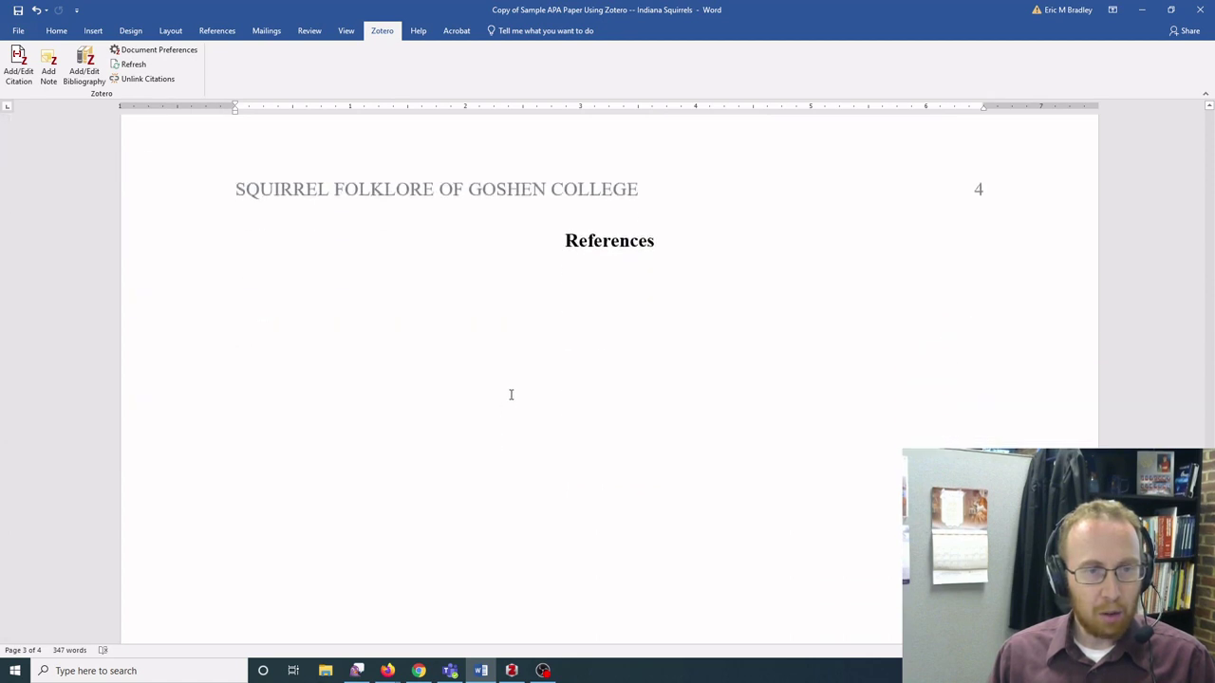
left_click(507, 293)
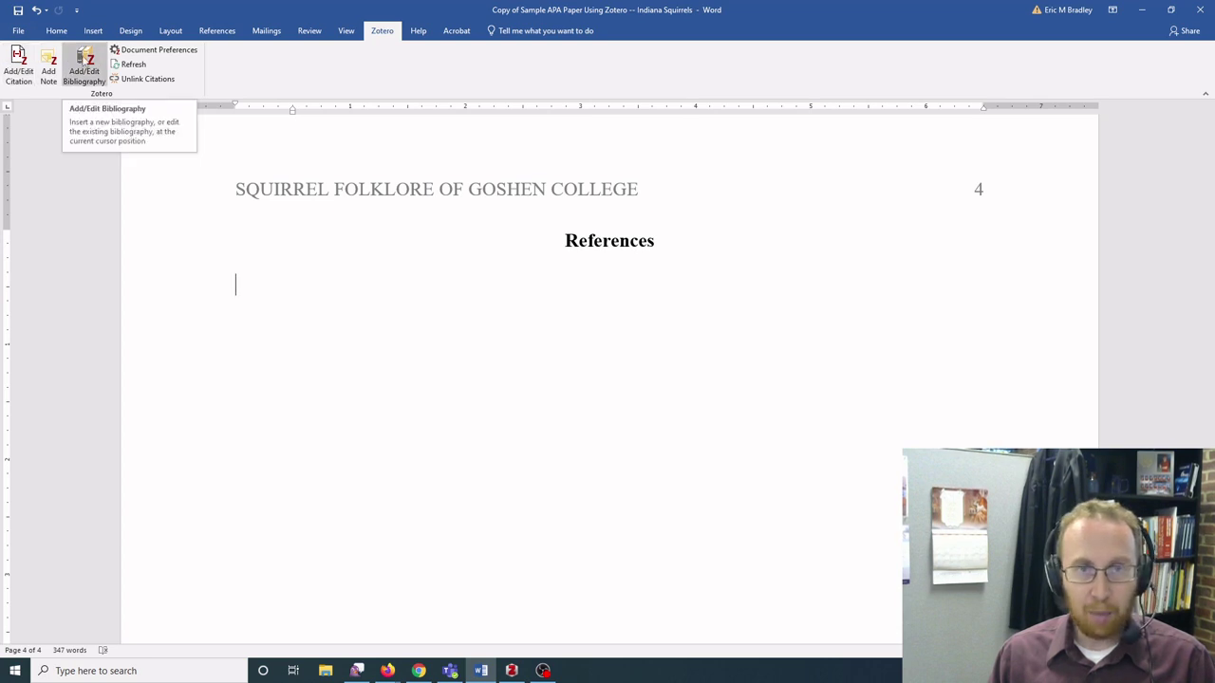
left_click(84, 62)
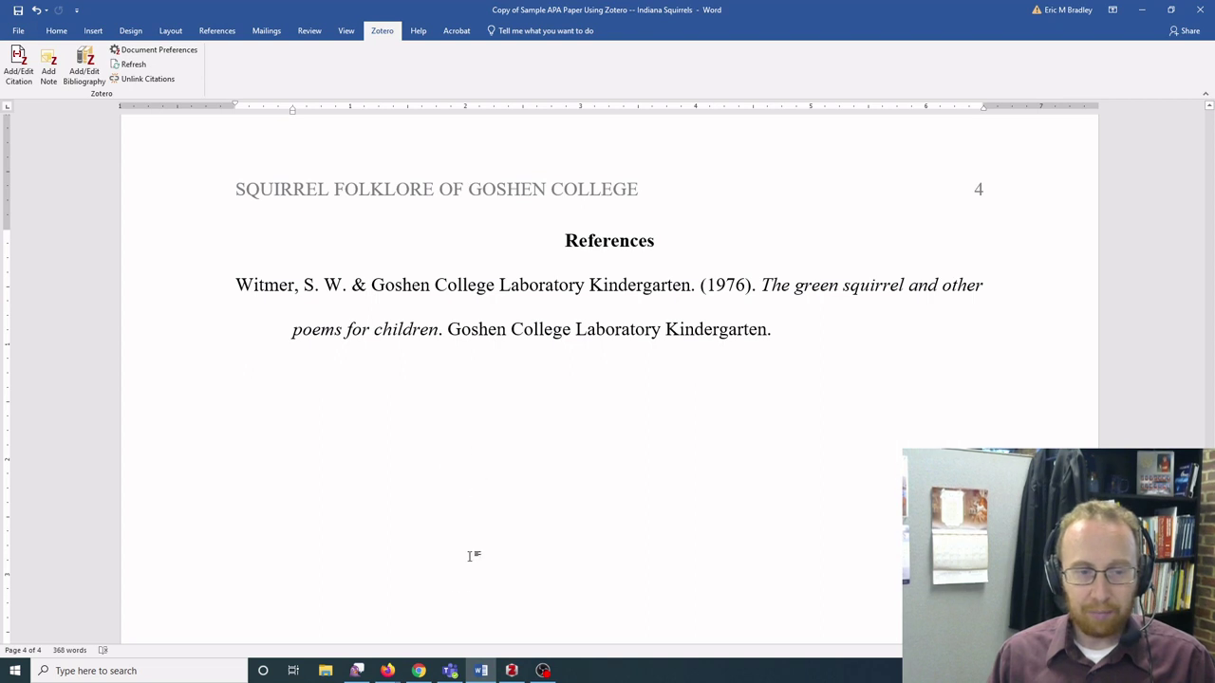
mouse_move(420, 672)
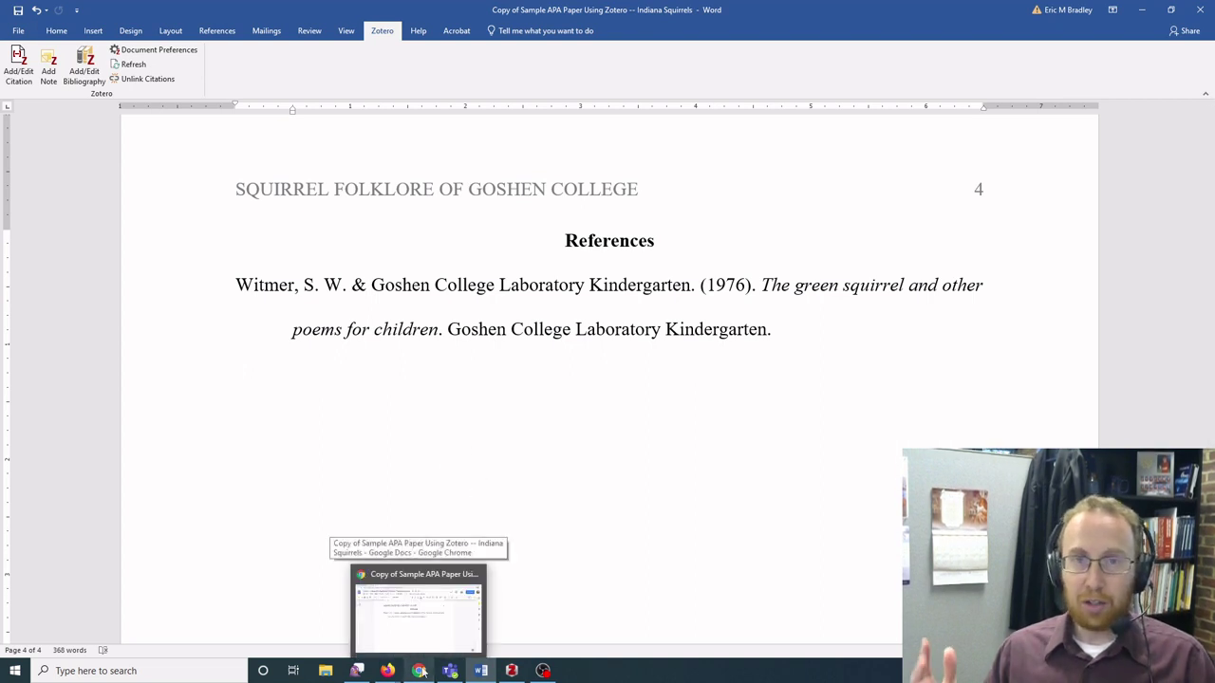
Step: Cite the Freaky squirrels source after "other rodents" on page 3 as (Allfrey et al., 2016)
left_click(446, 610)
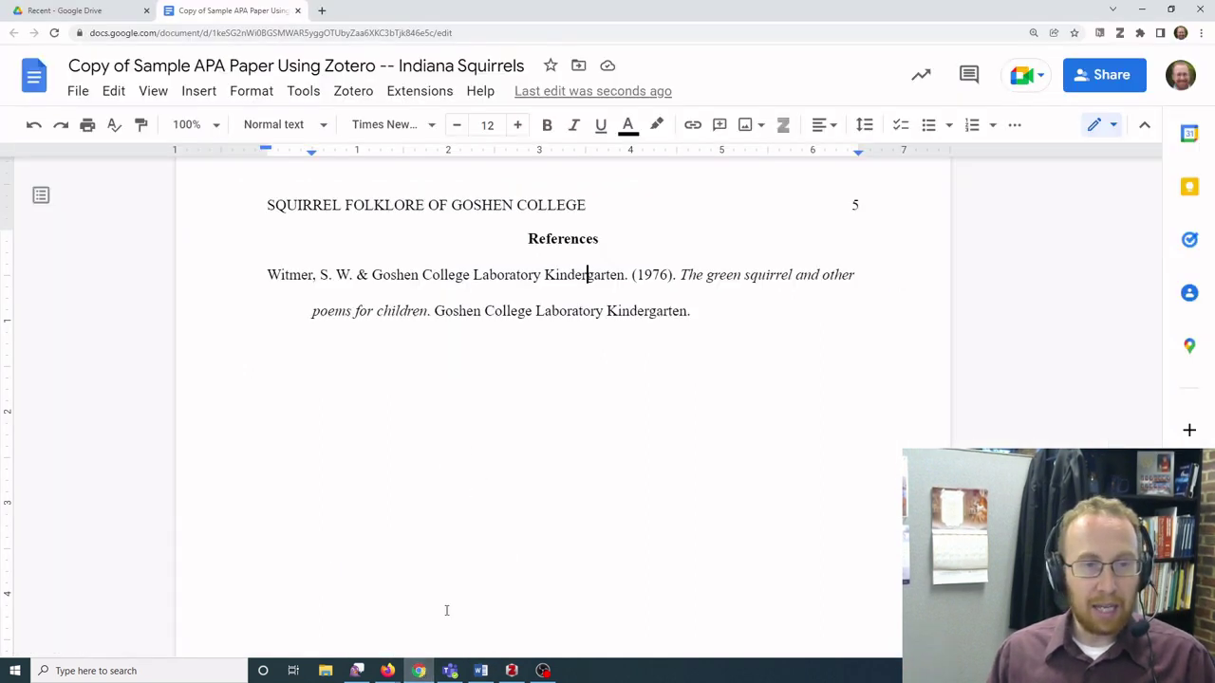
scroll(464, 541, "up", 20)
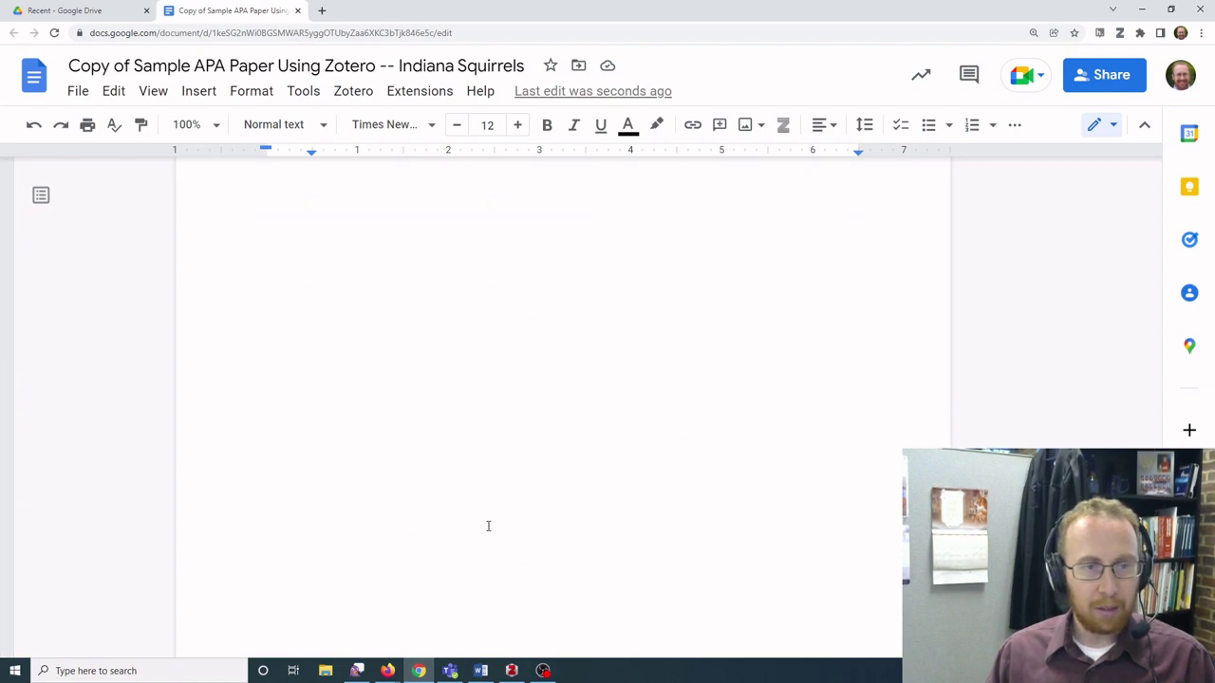
scroll(487, 528, "up", 5)
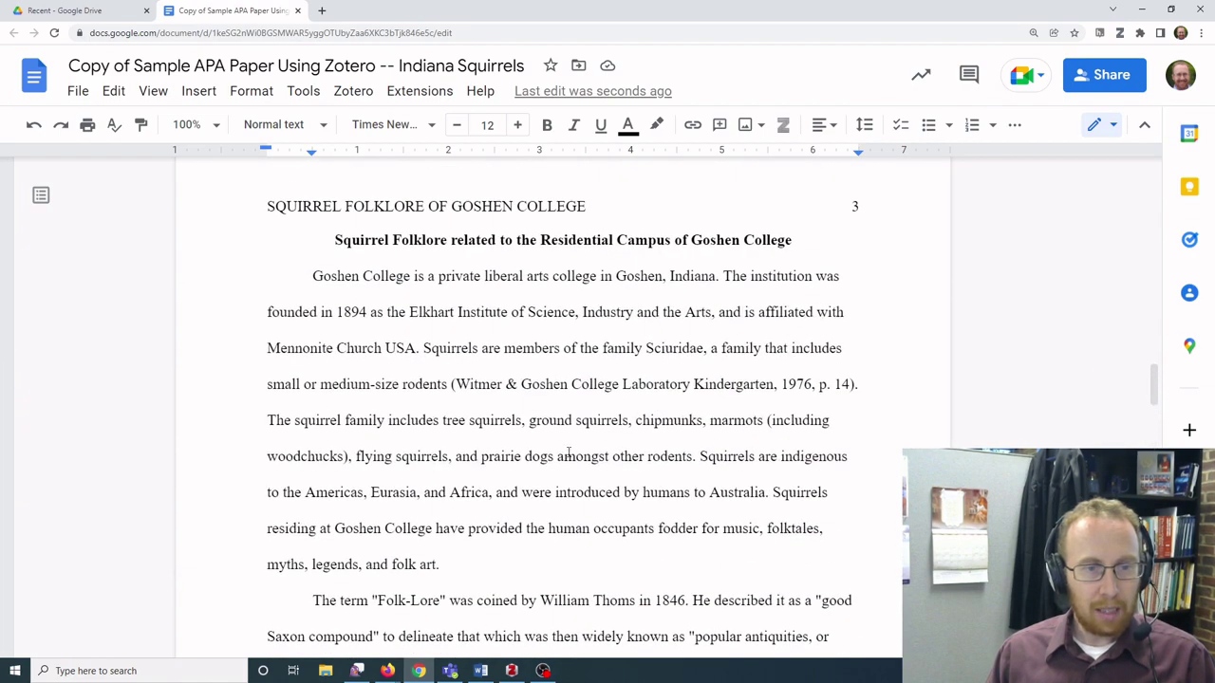
left_click(694, 457)
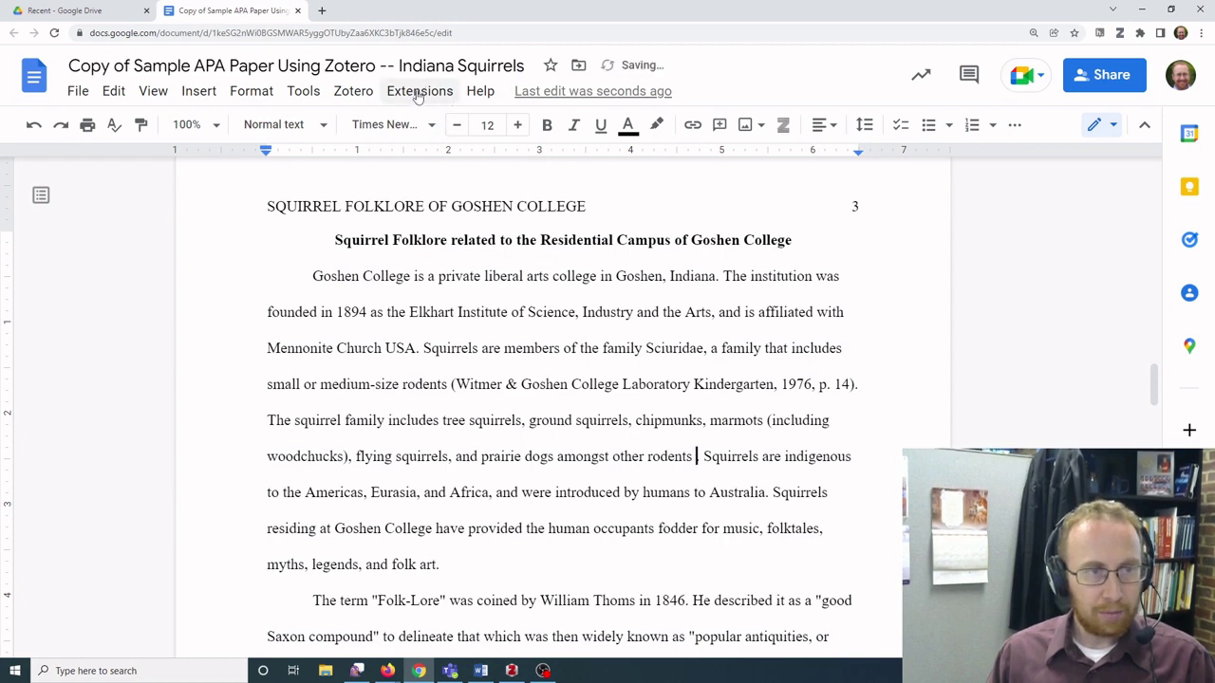
left_click(353, 90)
left_click(420, 124)
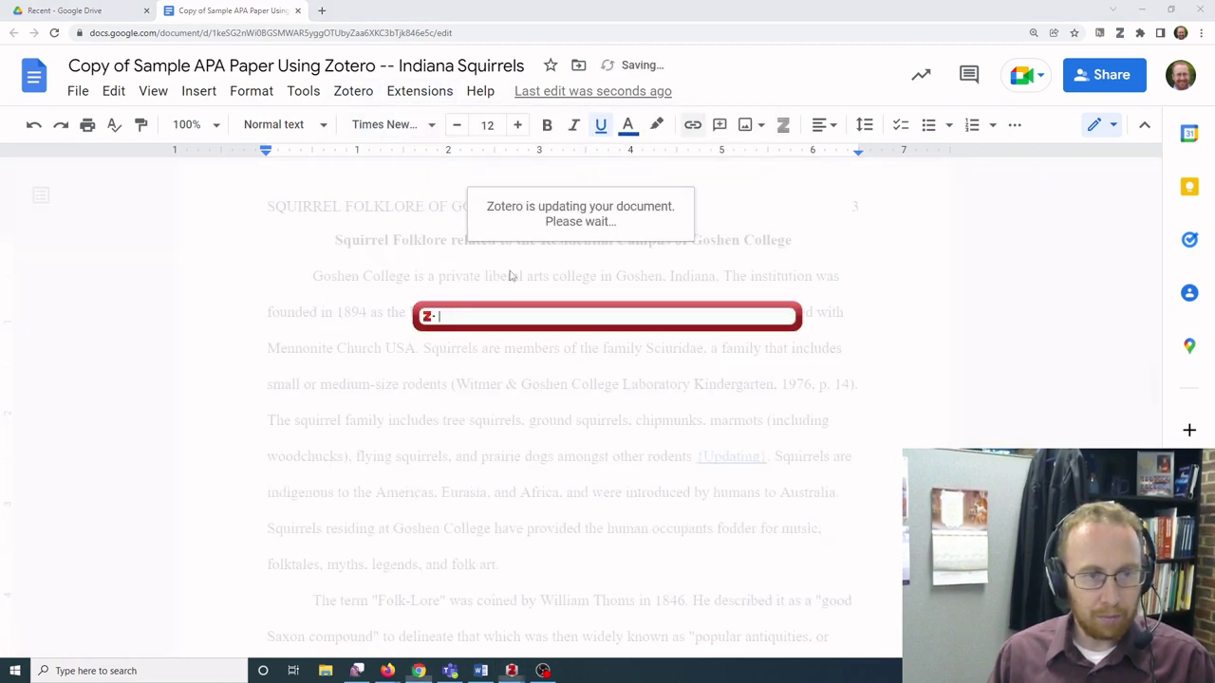
type("squirrel")
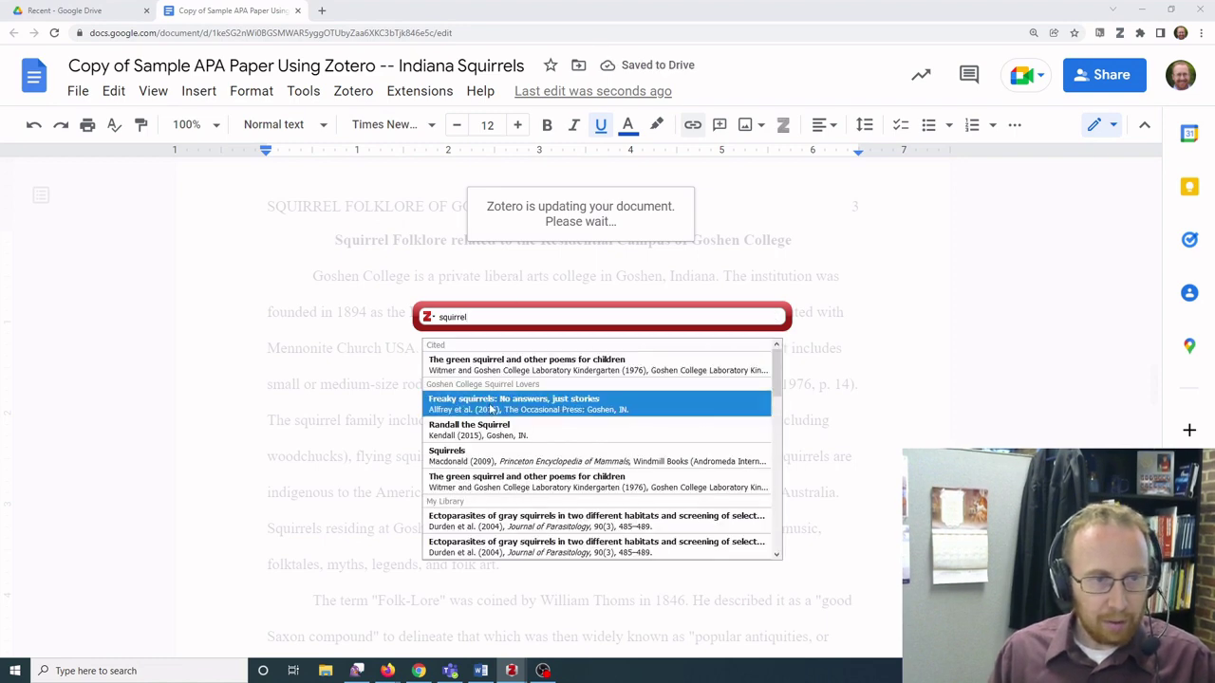
left_click(491, 409)
key("Return")
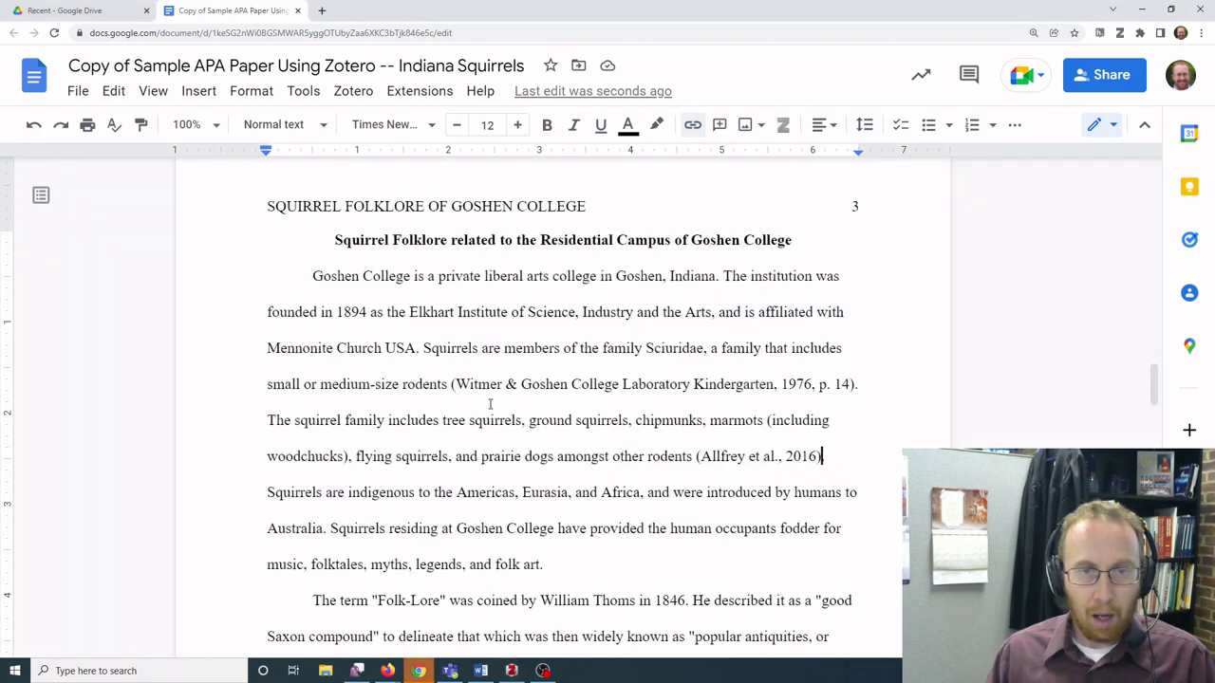
Step: Refresh the Zotero citations so the Allfrey et al. (2016) entry joins the bibliography
scroll(489, 405, "down", 17)
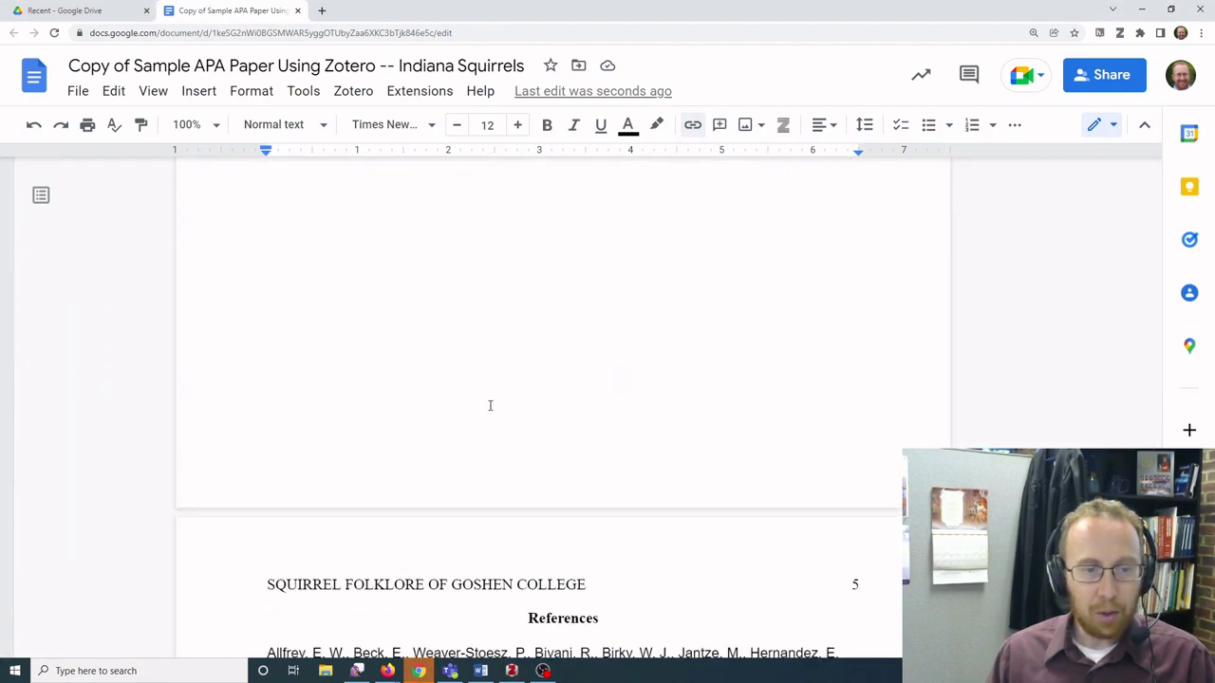
scroll(490, 406, "down", 4)
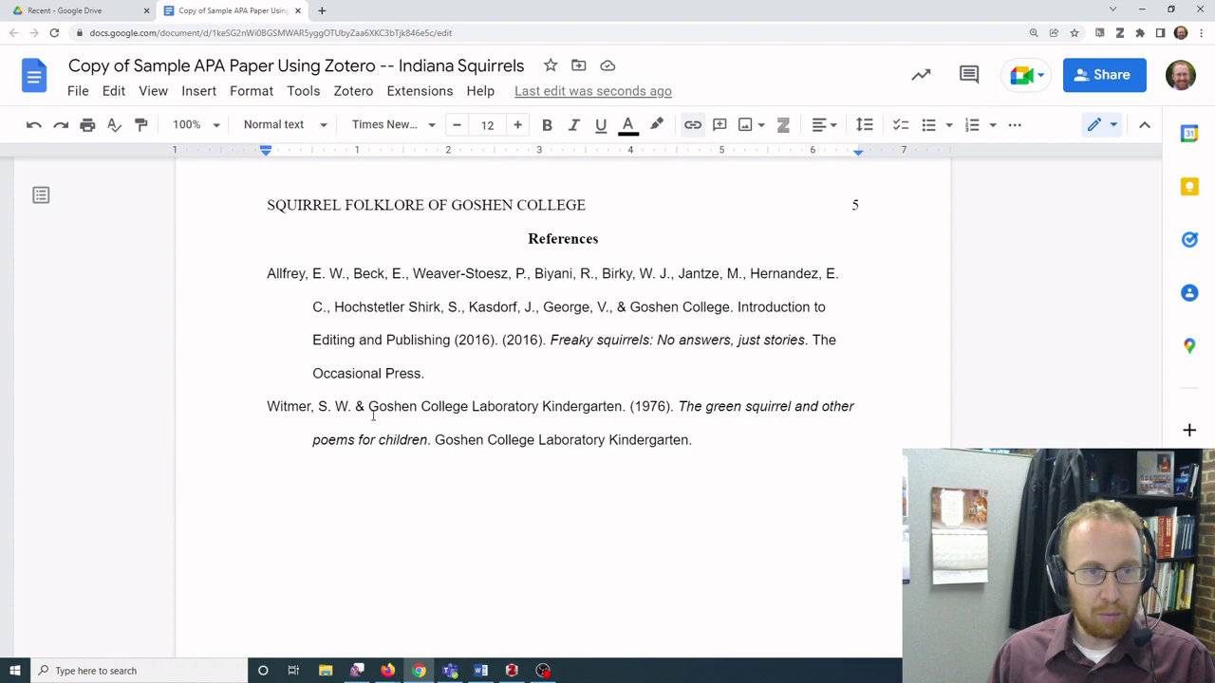
left_click(353, 93)
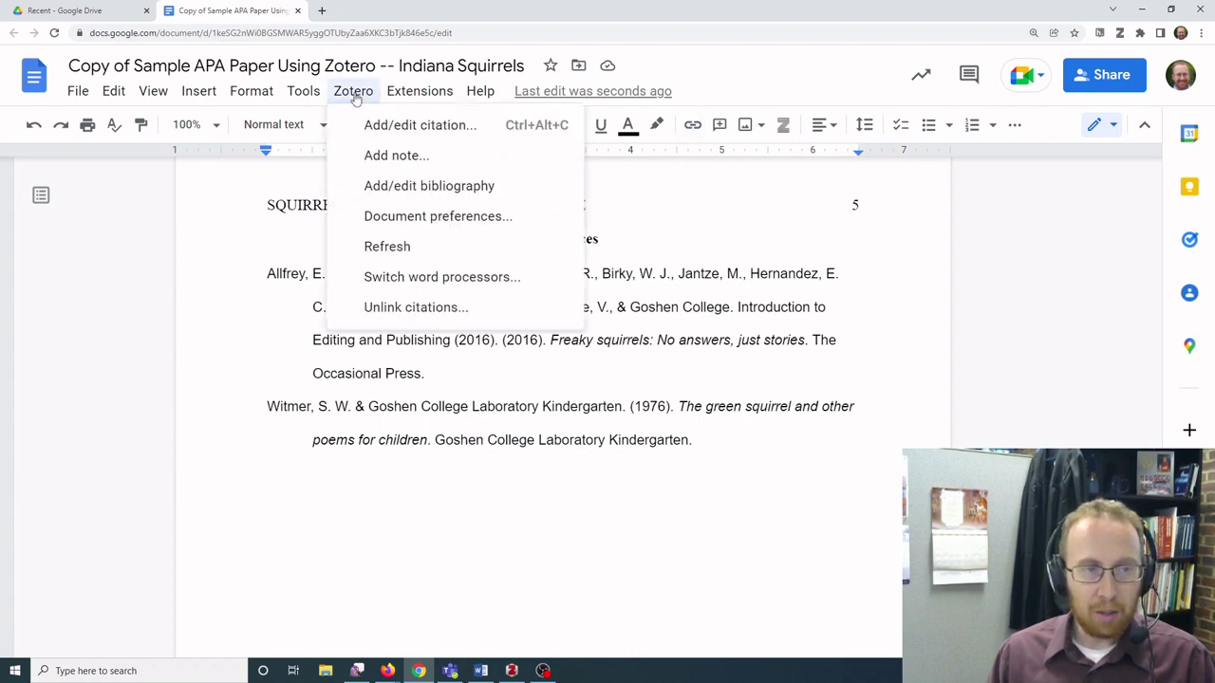
left_click(389, 247)
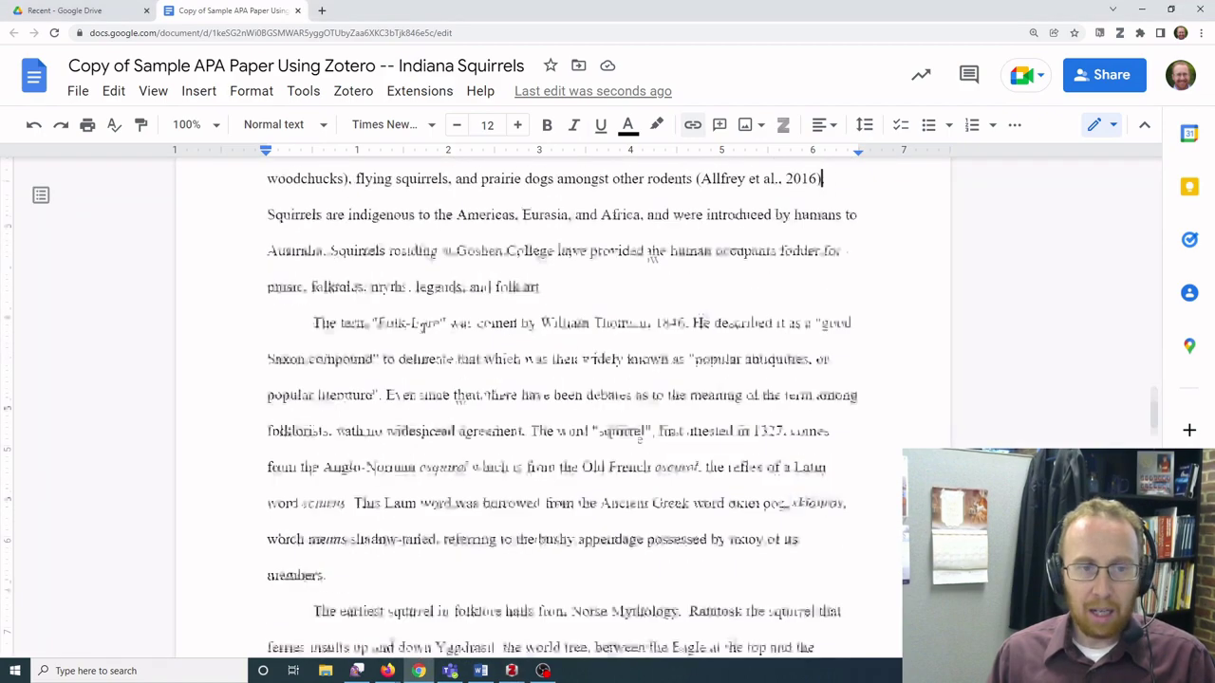
Step: Set both reference entries in Arial at size 12
scroll(424, 324, "down", 14)
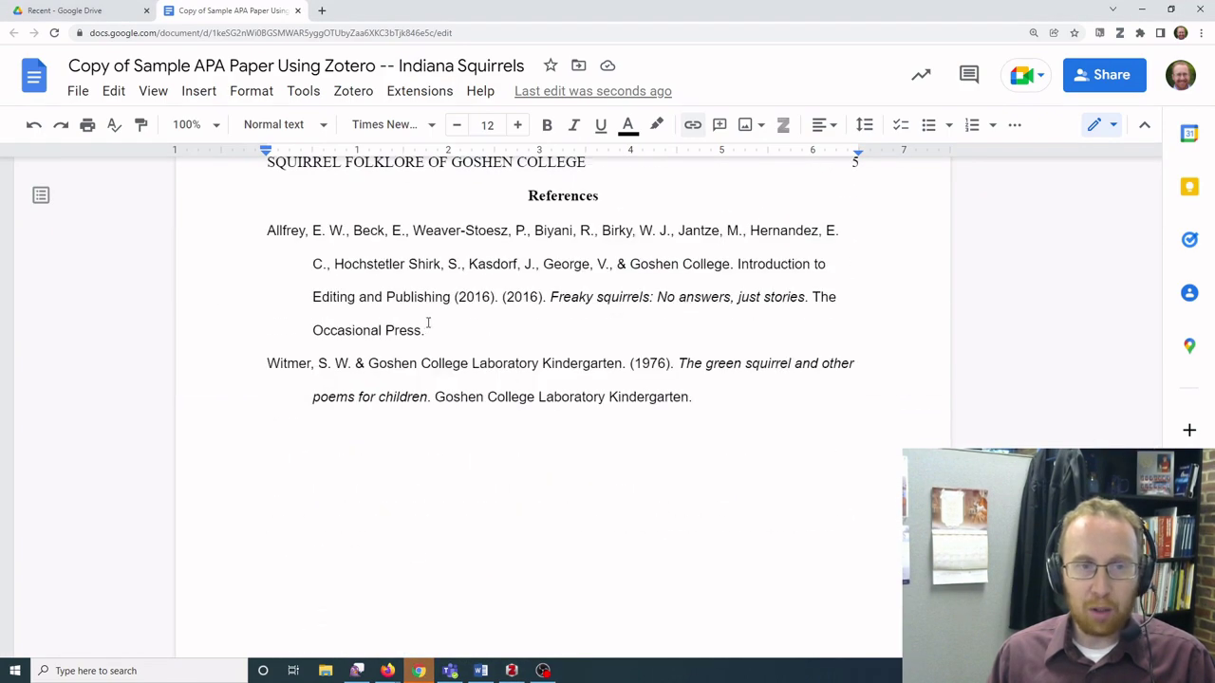
left_click_drag(696, 397, 267, 233)
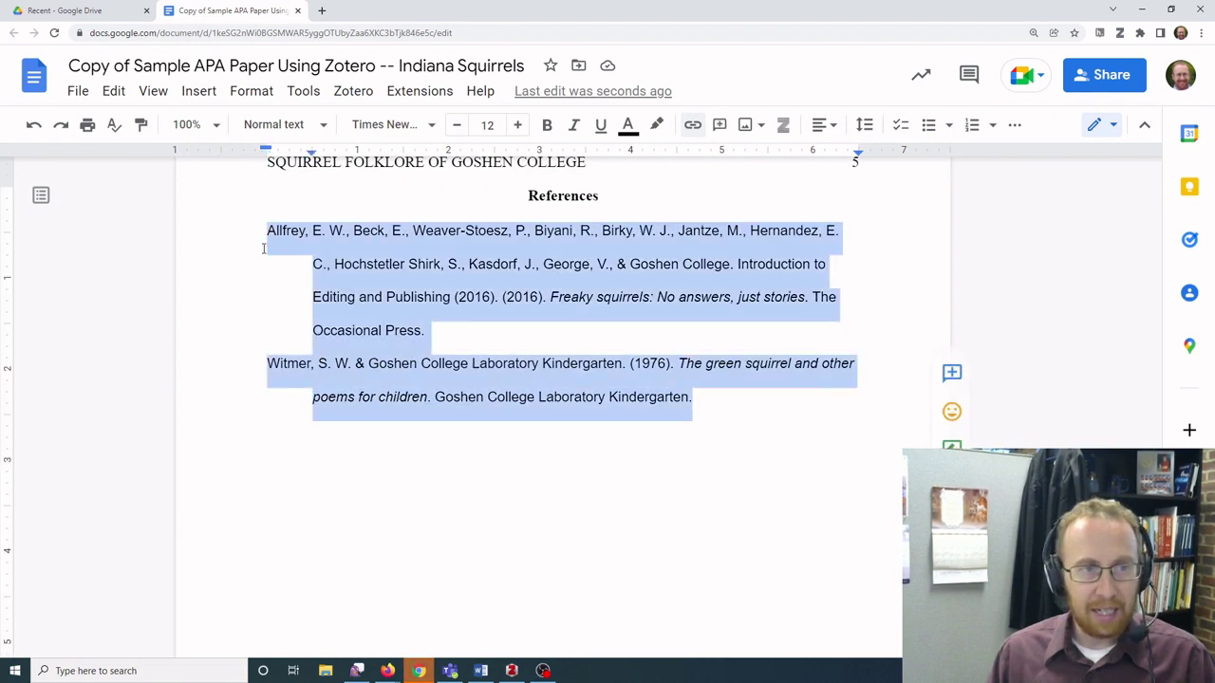
left_click(380, 124)
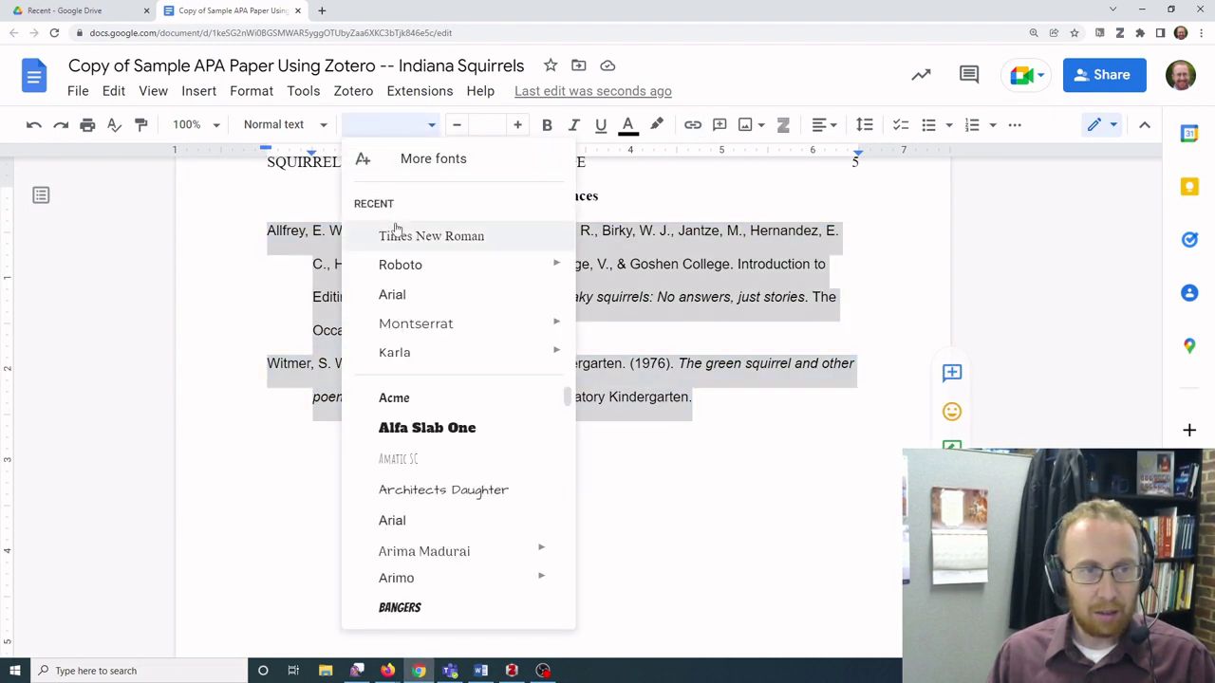
left_click(384, 296)
left_click(487, 129)
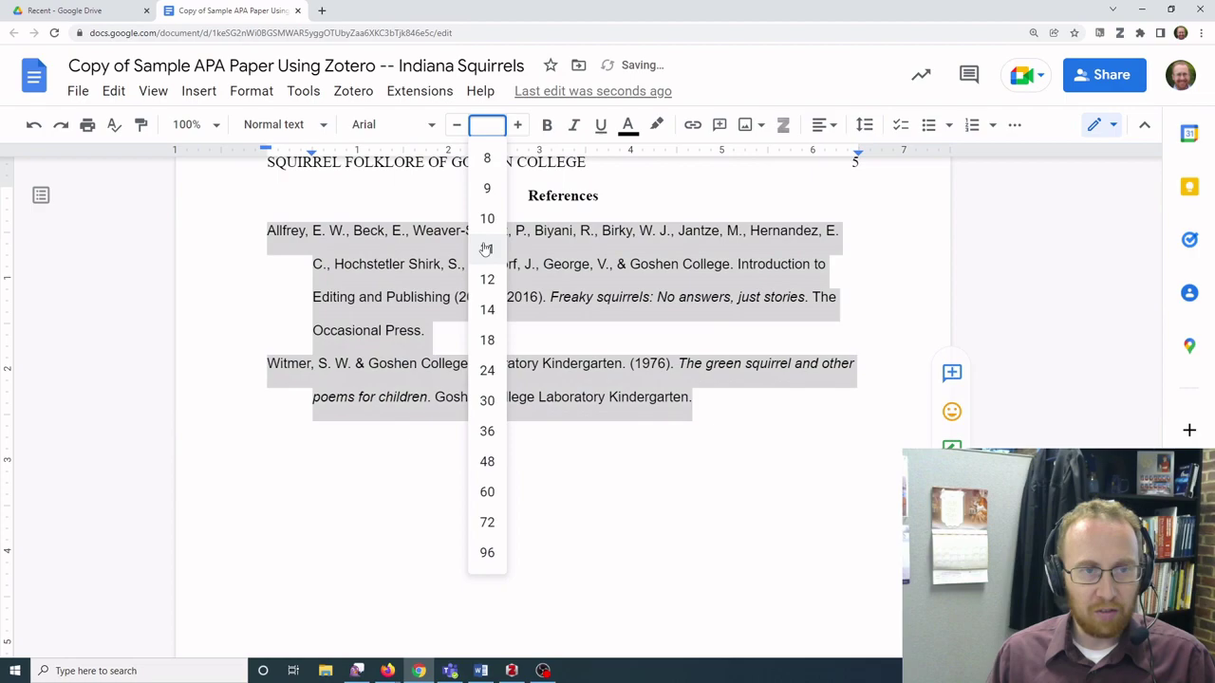
left_click(486, 278)
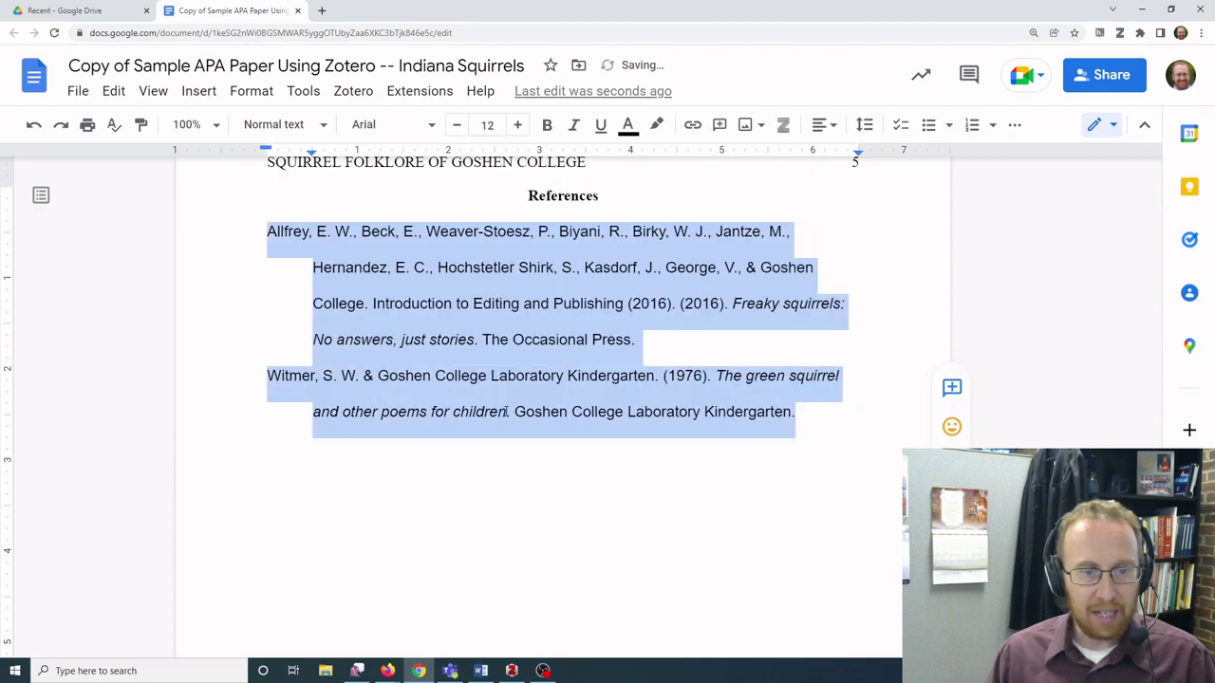
Step: In Word, cite Freaky squirrels after "rodents" by searching 'squirre', adding (Allfrey et al., 2016)
left_click(480, 671)
scroll(407, 314, "up", 5)
scroll(403, 273, "up", 10)
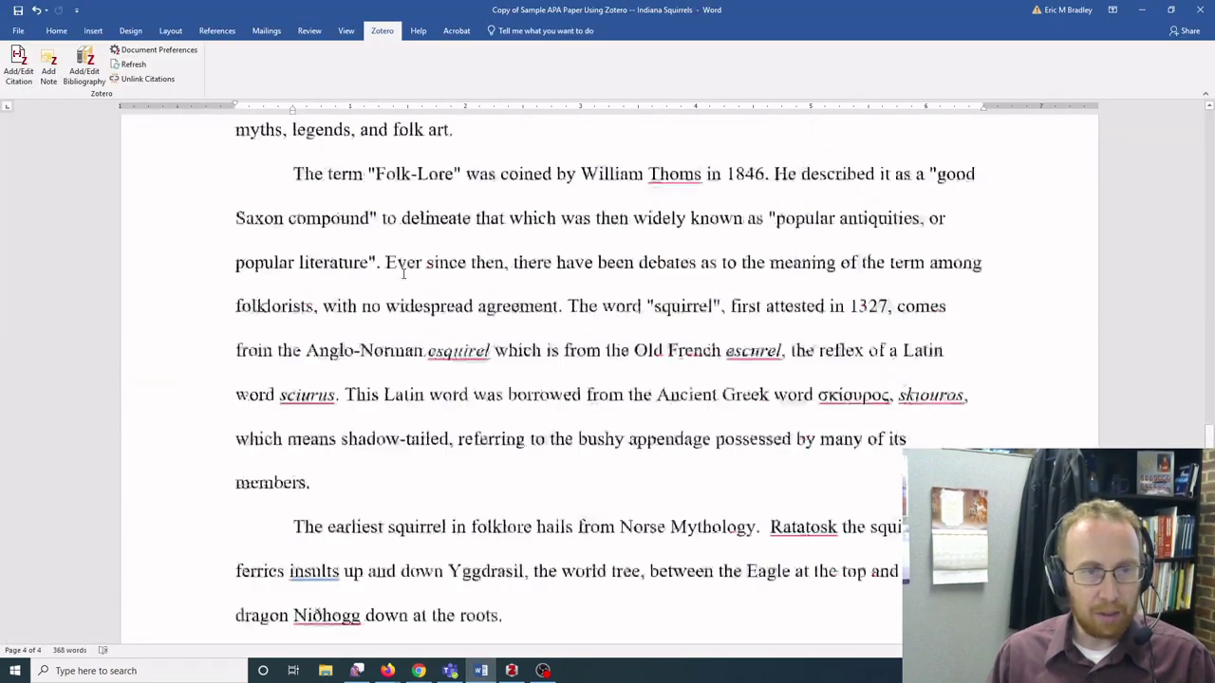
scroll(409, 275, "down", 2)
scroll(417, 270, "down", 1)
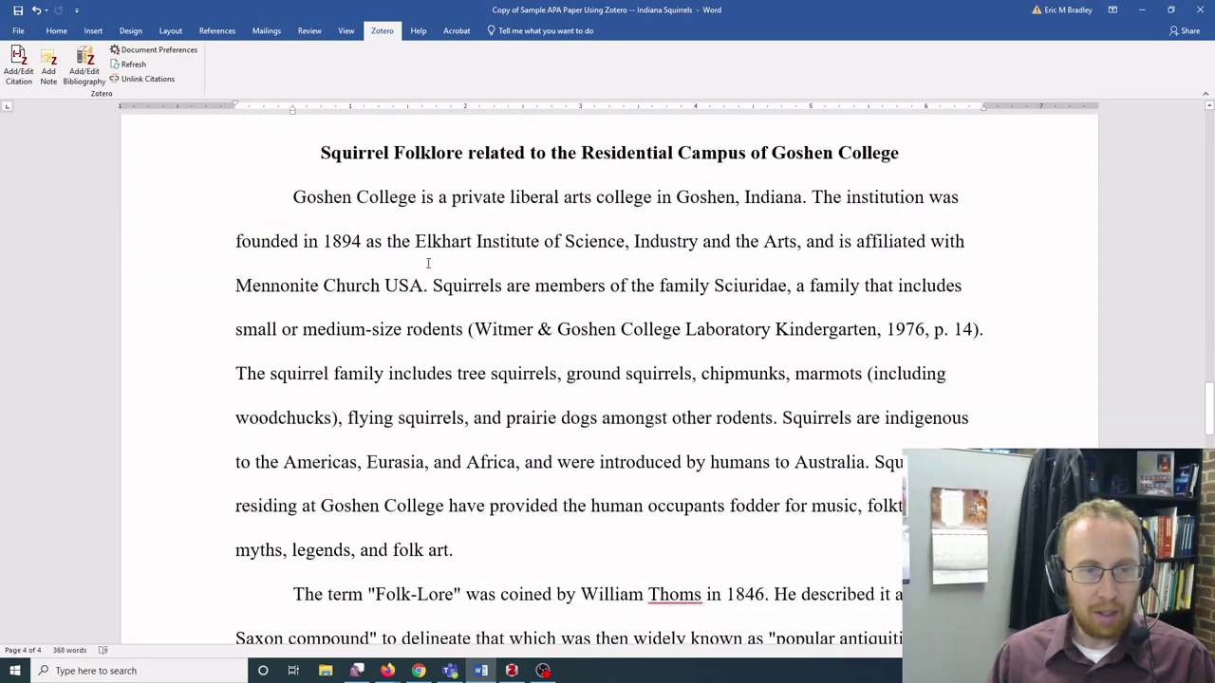
left_click(776, 418)
scroll(351, 222, "down", 1)
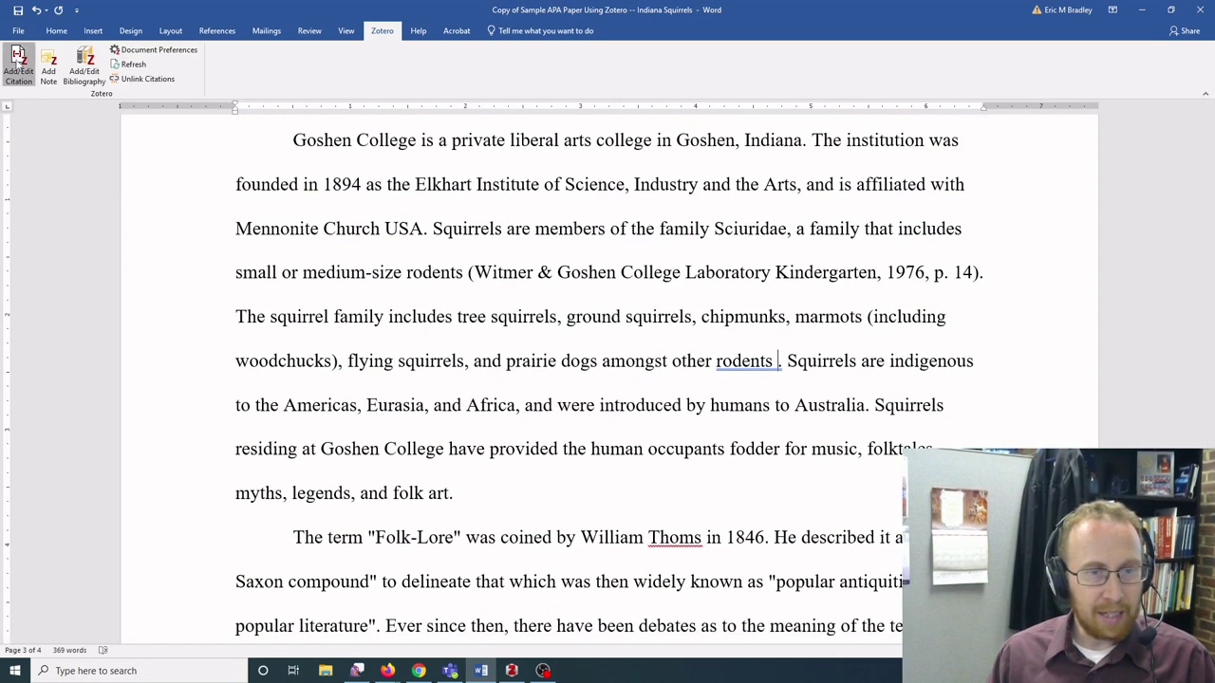
left_click(17, 59)
type("squir")
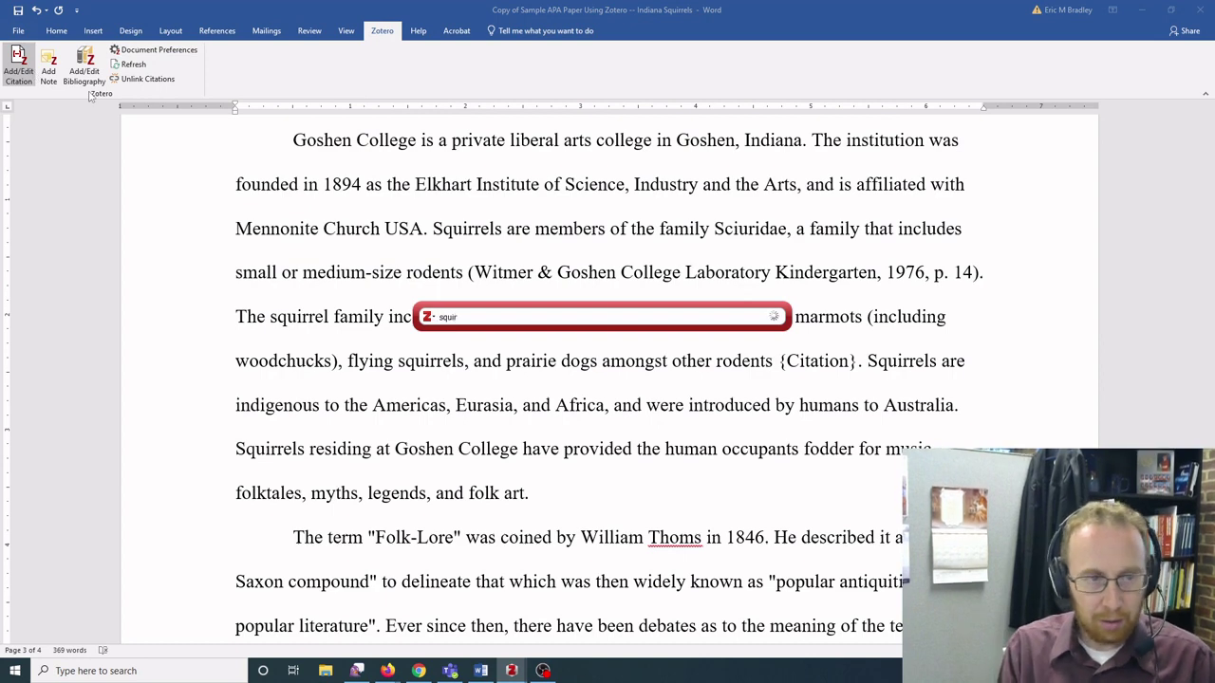
type("re")
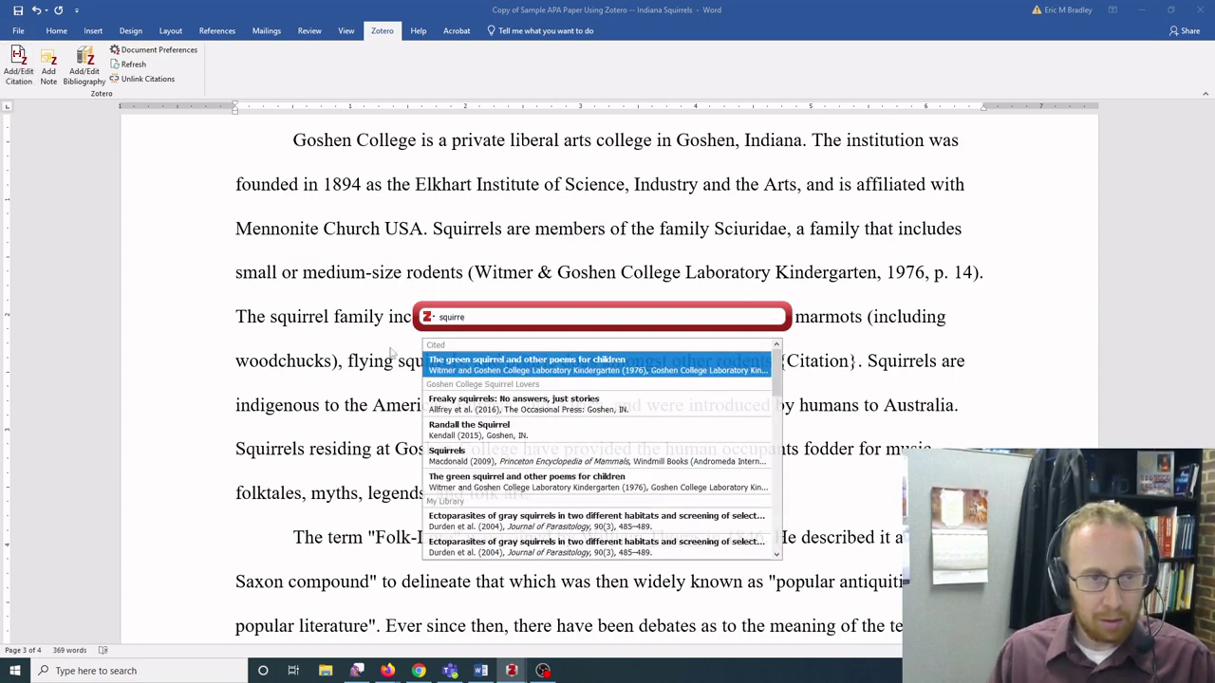
left_click(473, 406)
key("Return")
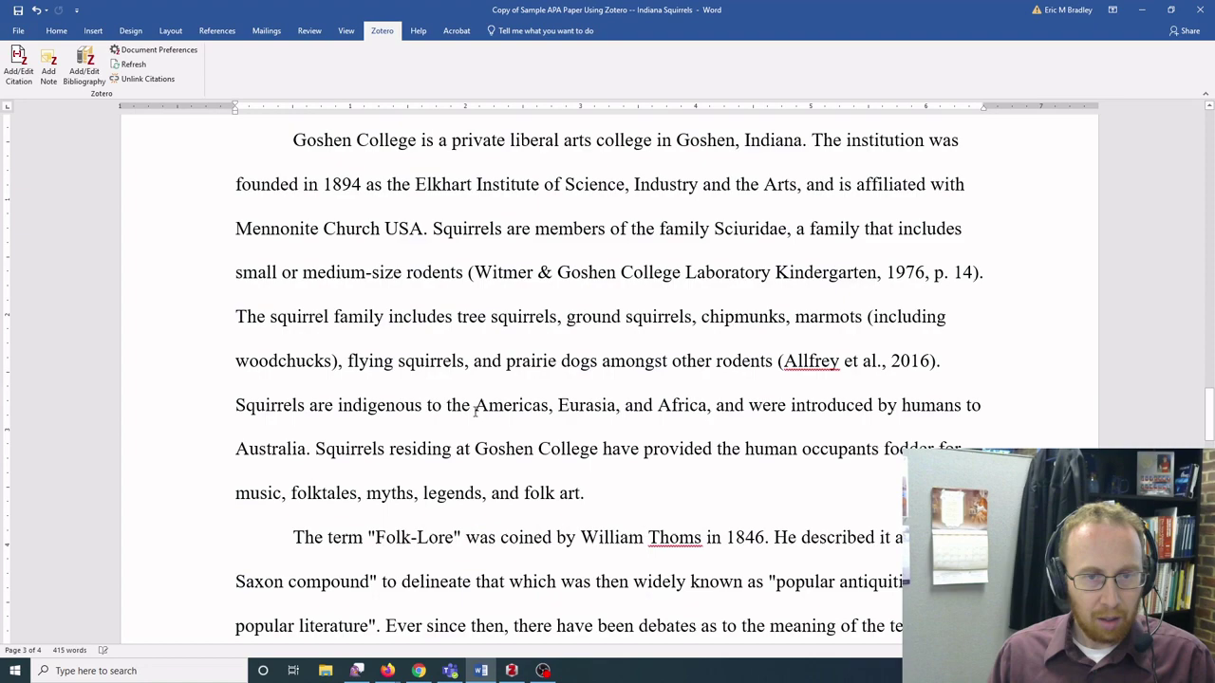
scroll(477, 410, "down", 10)
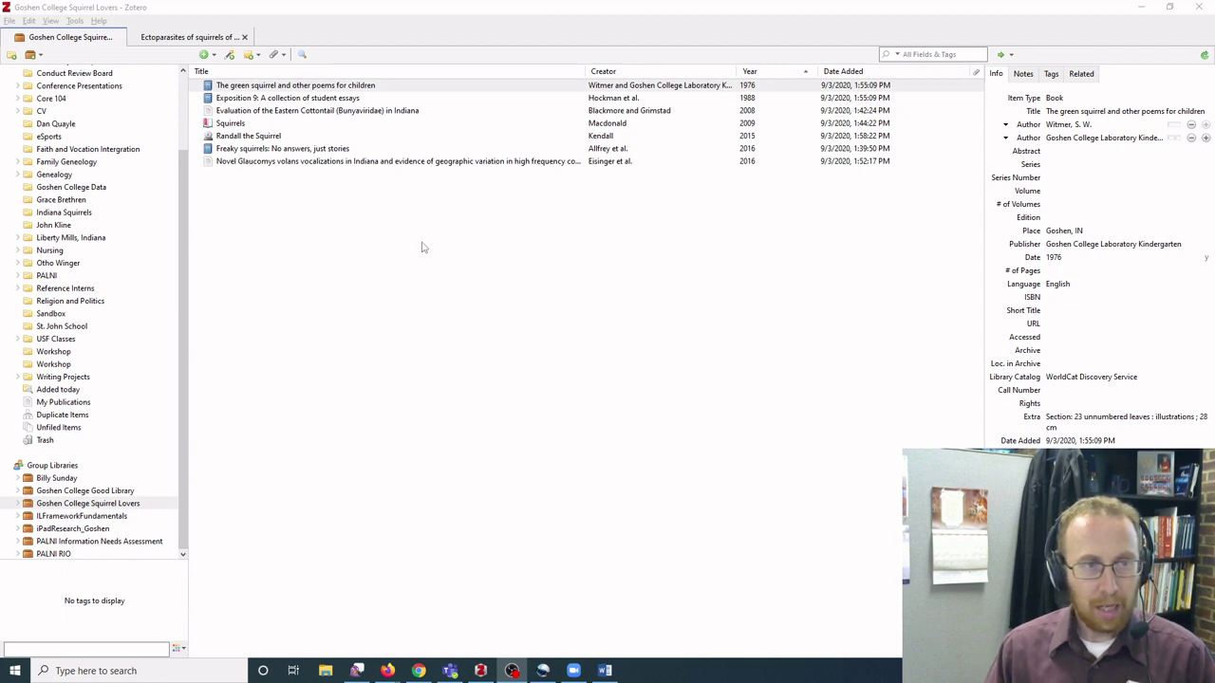
Step: Select the seven items from The green squirrel poems through Novel Glaucomys and bring up their actions
left_click(313, 88)
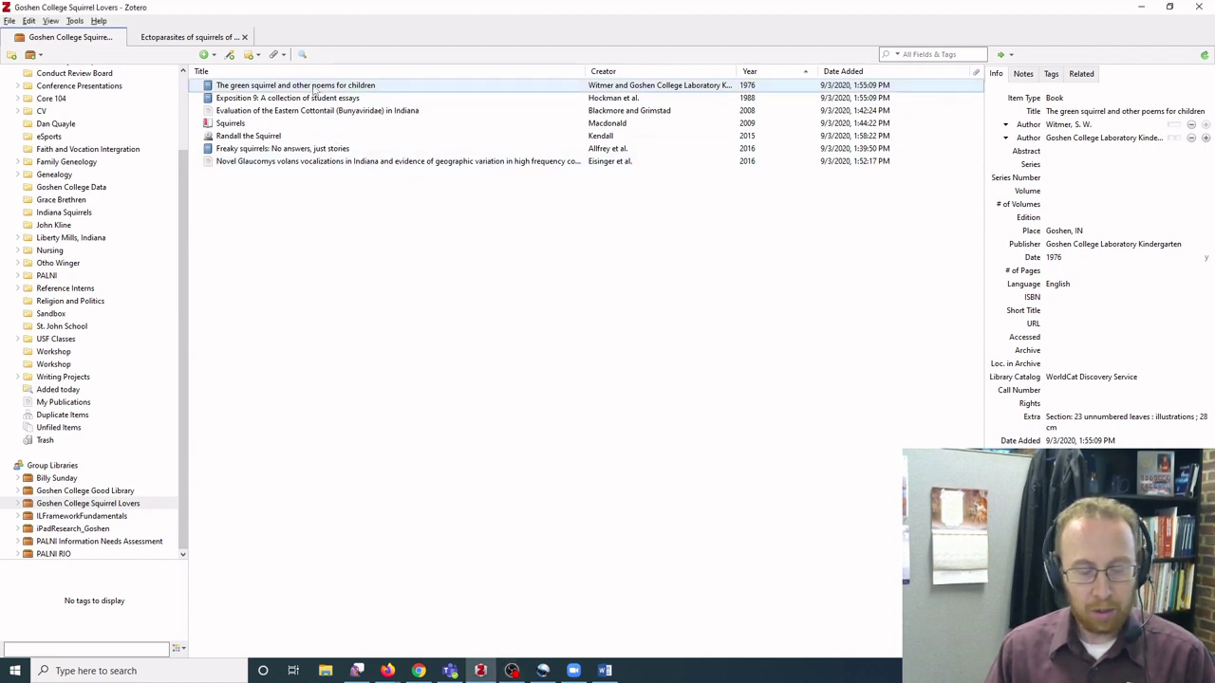
left_click(315, 98, "ctrl")
left_click(315, 110, "ctrl")
left_click(259, 124, "ctrl")
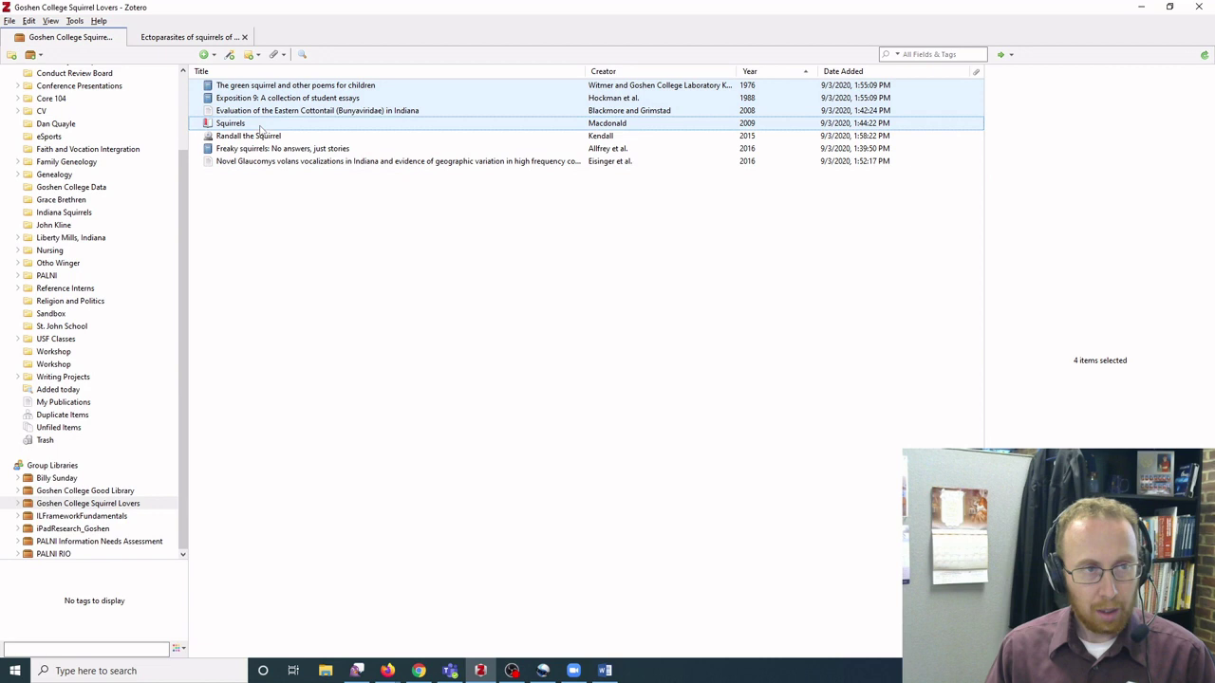
left_click(261, 136, "ctrl")
left_click(264, 148, "ctrl")
left_click(267, 161, "ctrl")
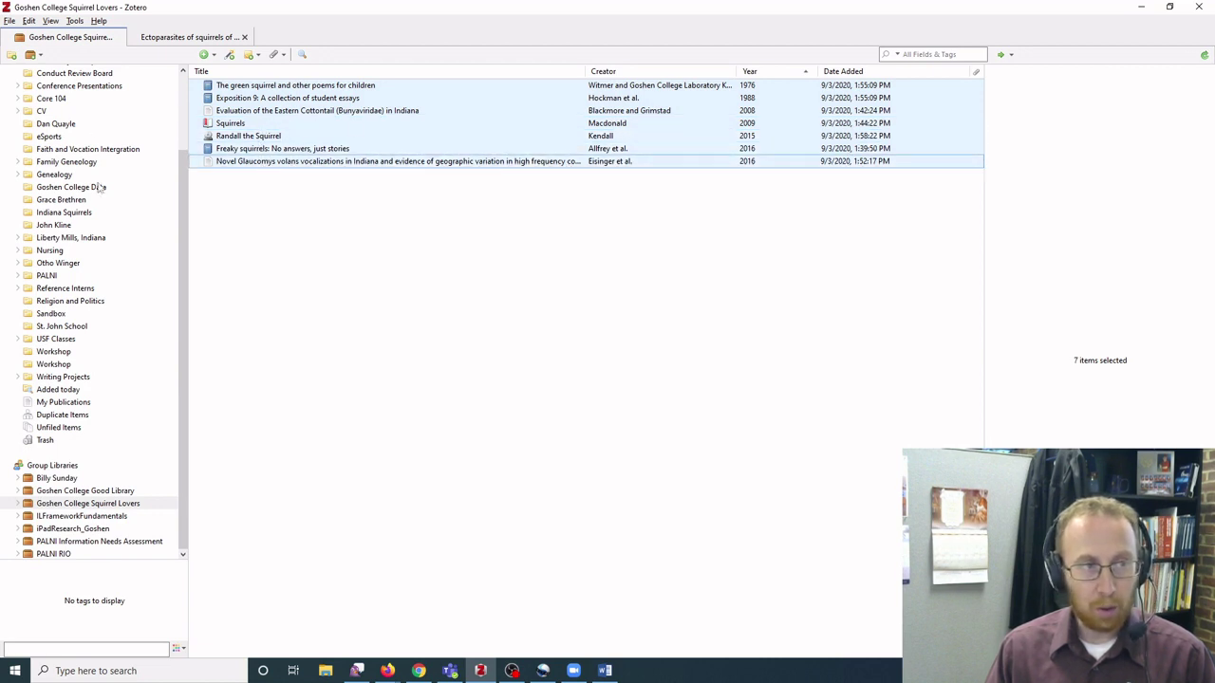
right_click(300, 113)
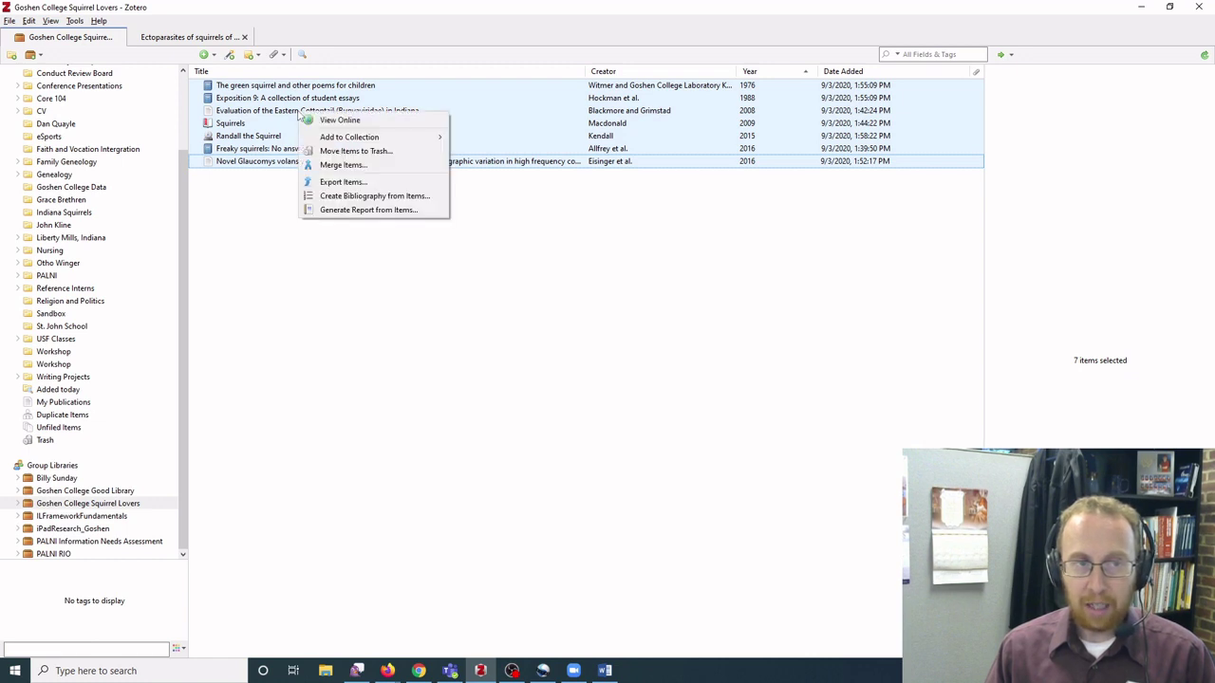
Step: Create a bibliography from the selected items in APA 7th edition, with output copied to the clipboard
left_click(371, 198)
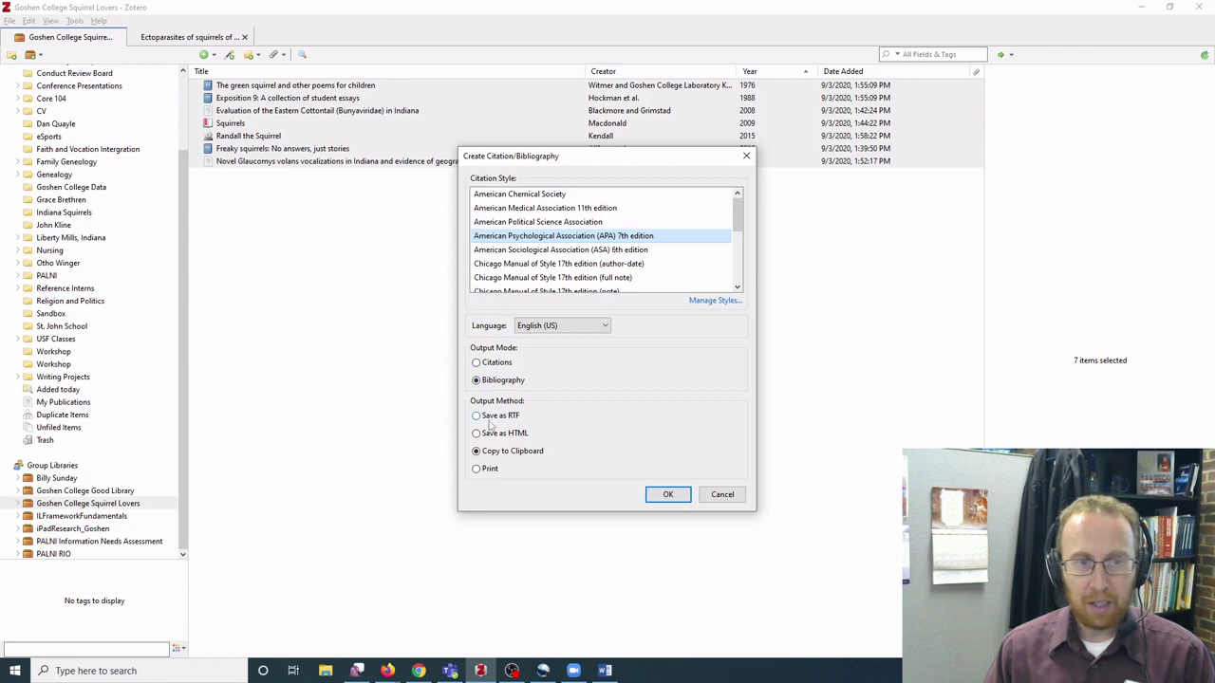
left_click(476, 455)
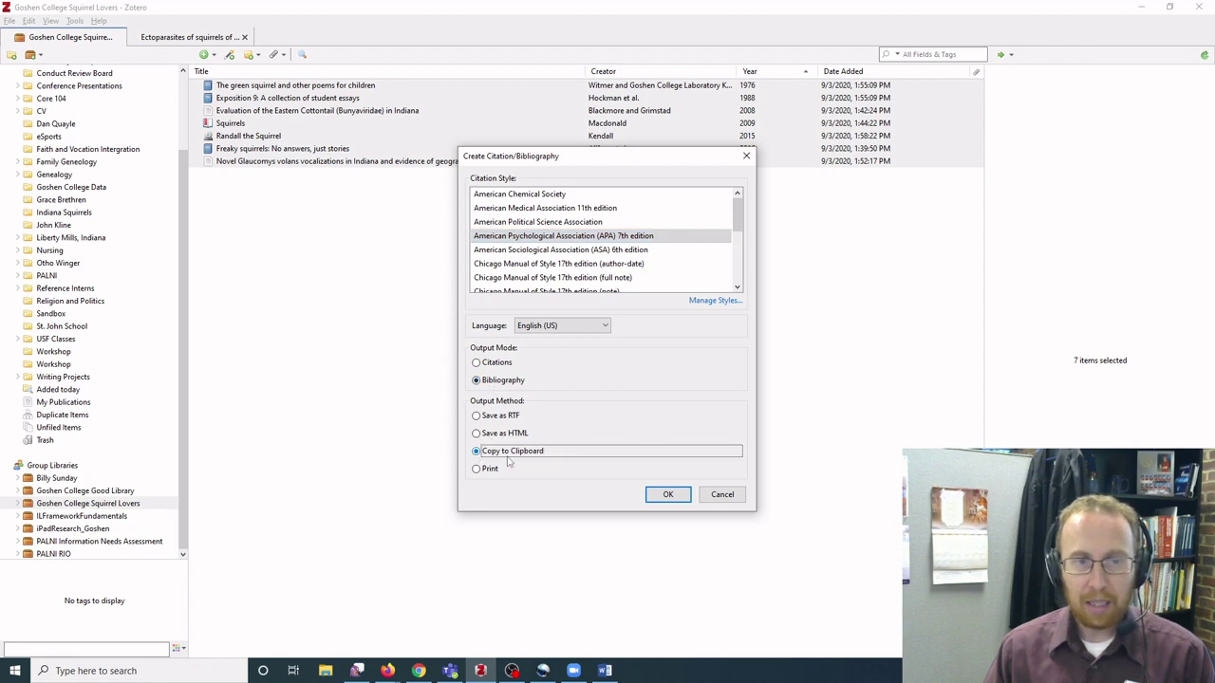
left_click(667, 497)
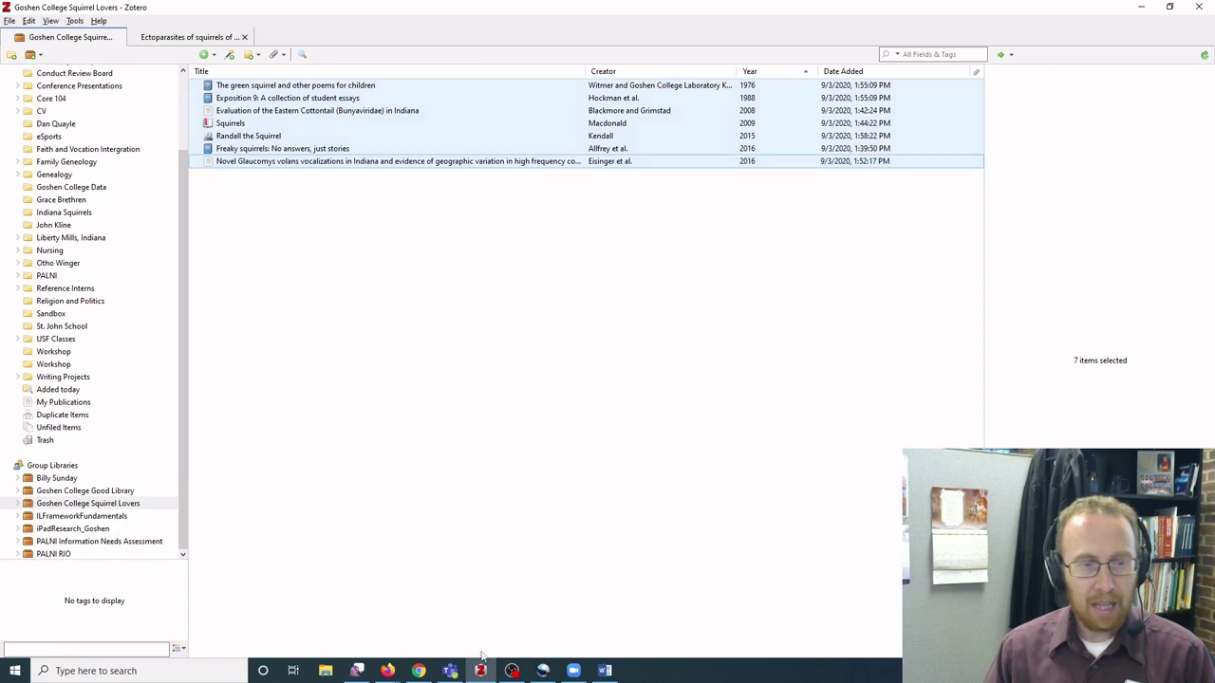
Step: Select the seven pasted APA references and drag the ruler's first-line indent to the margin
left_click(419, 671)
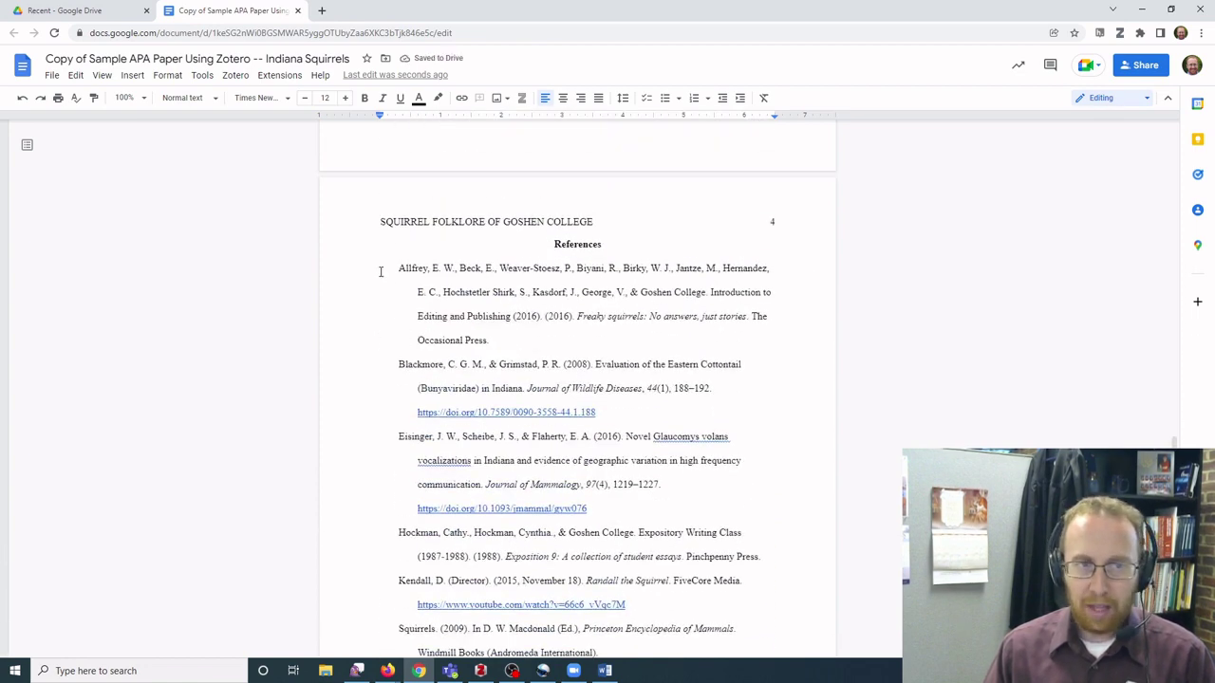
left_click_drag(398, 268, 708, 355)
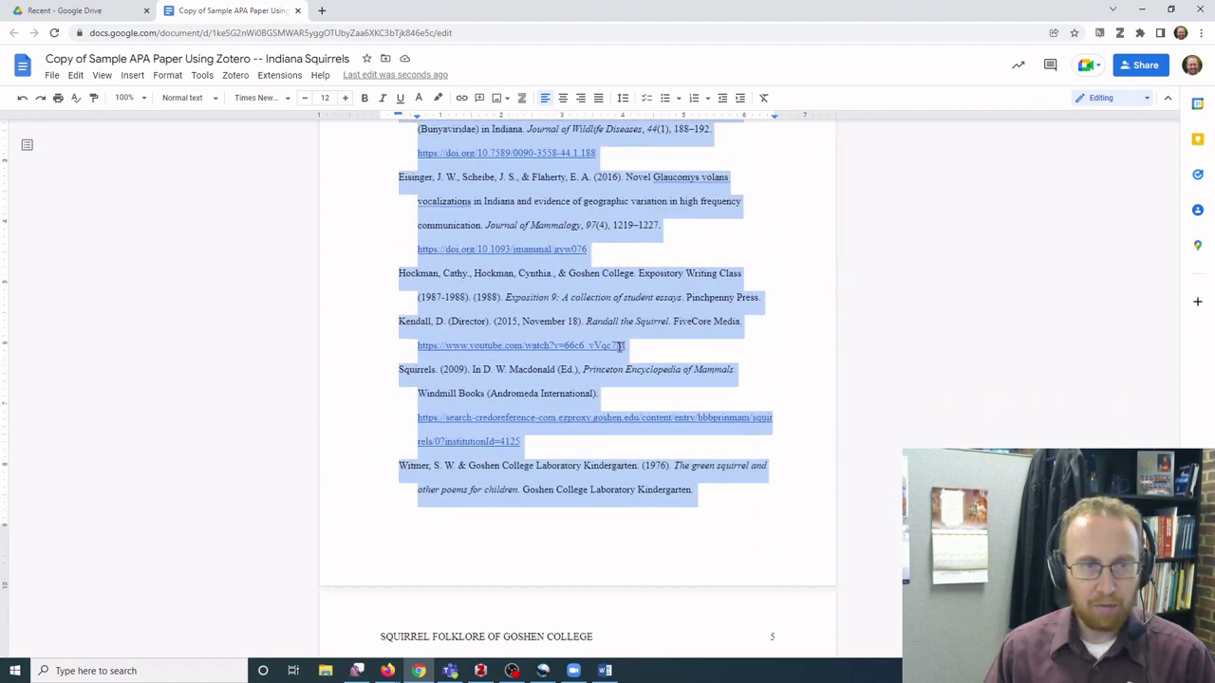
scroll(622, 346, "up", 5)
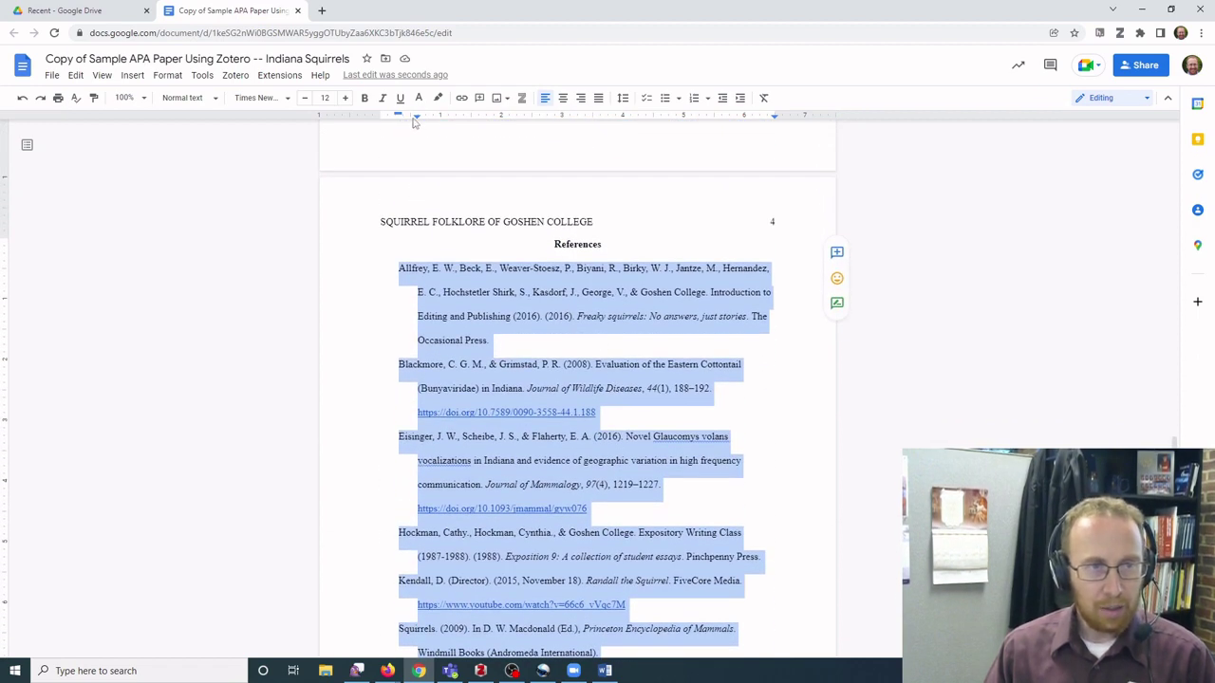
mouse_move(399, 116)
left_mouse_down()
mouse_move(410, 118)
mouse_move(380, 114)
left_mouse_up()
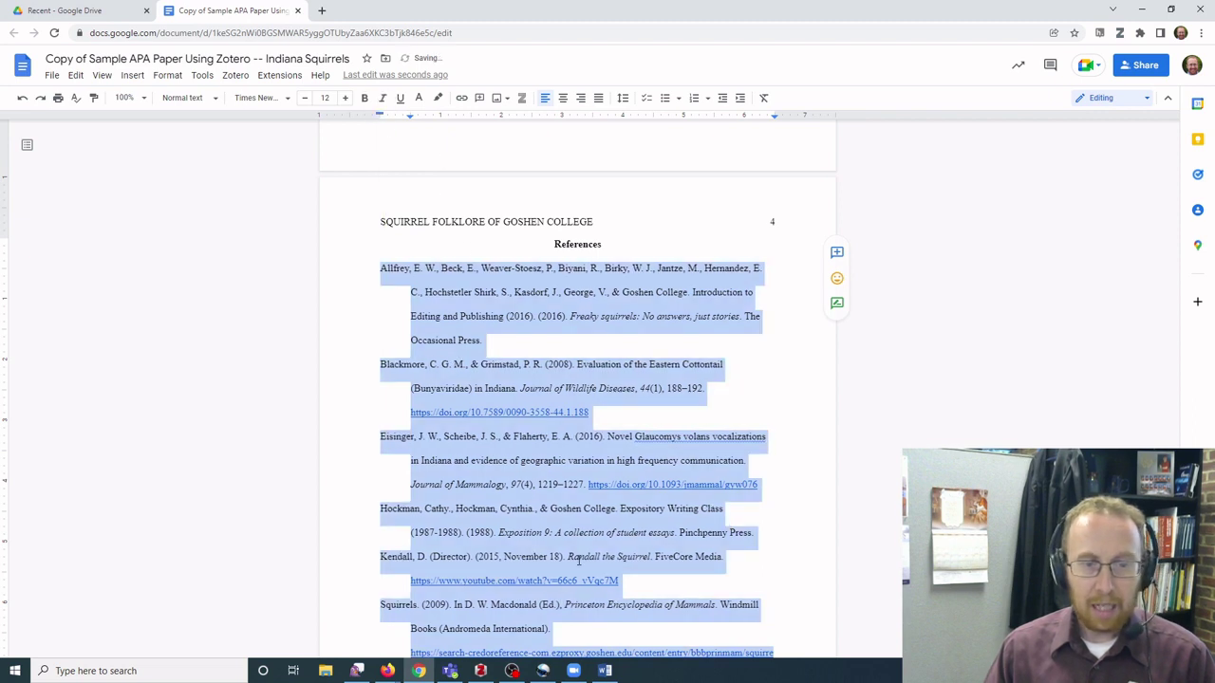
Step: In Word, paste the copied APA bibliography under the References heading
left_click(605, 671)
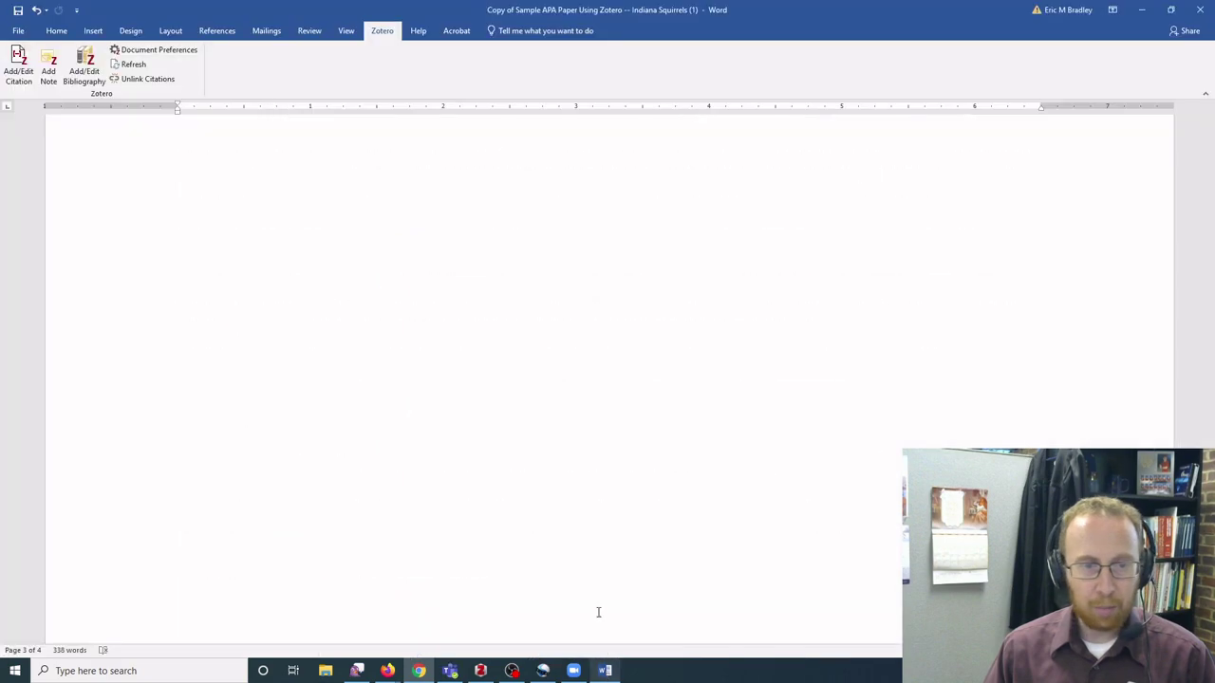
scroll(490, 494, "down", 10)
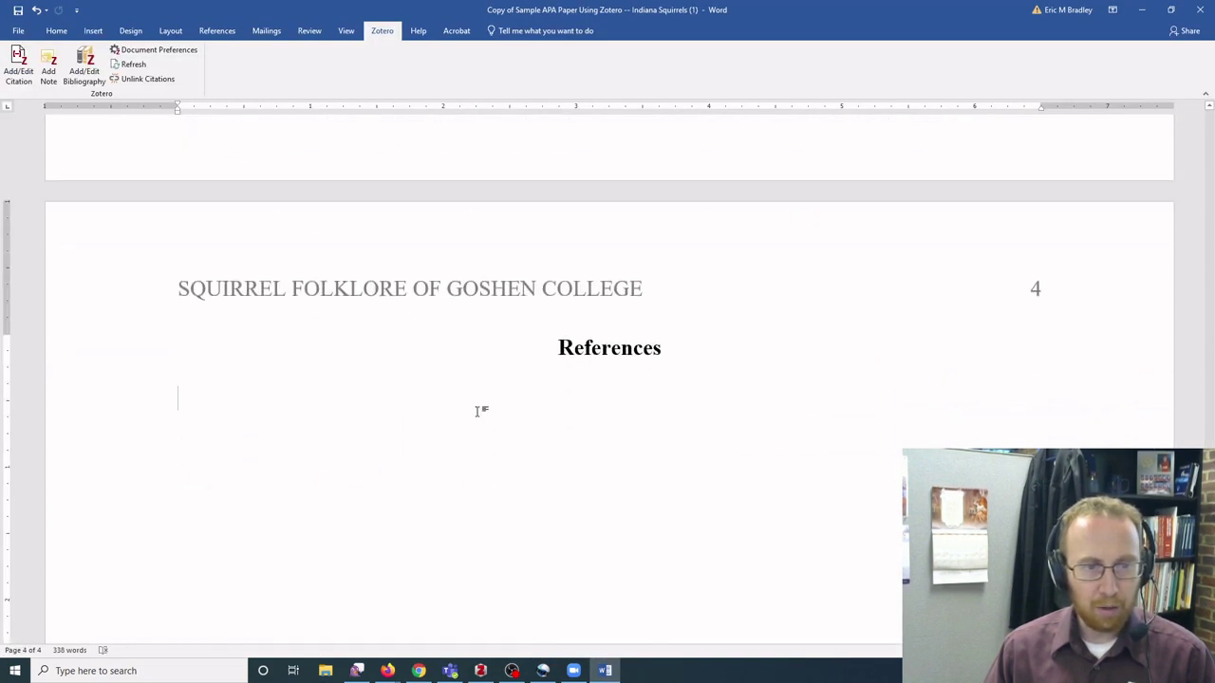
key("ctrl+v")
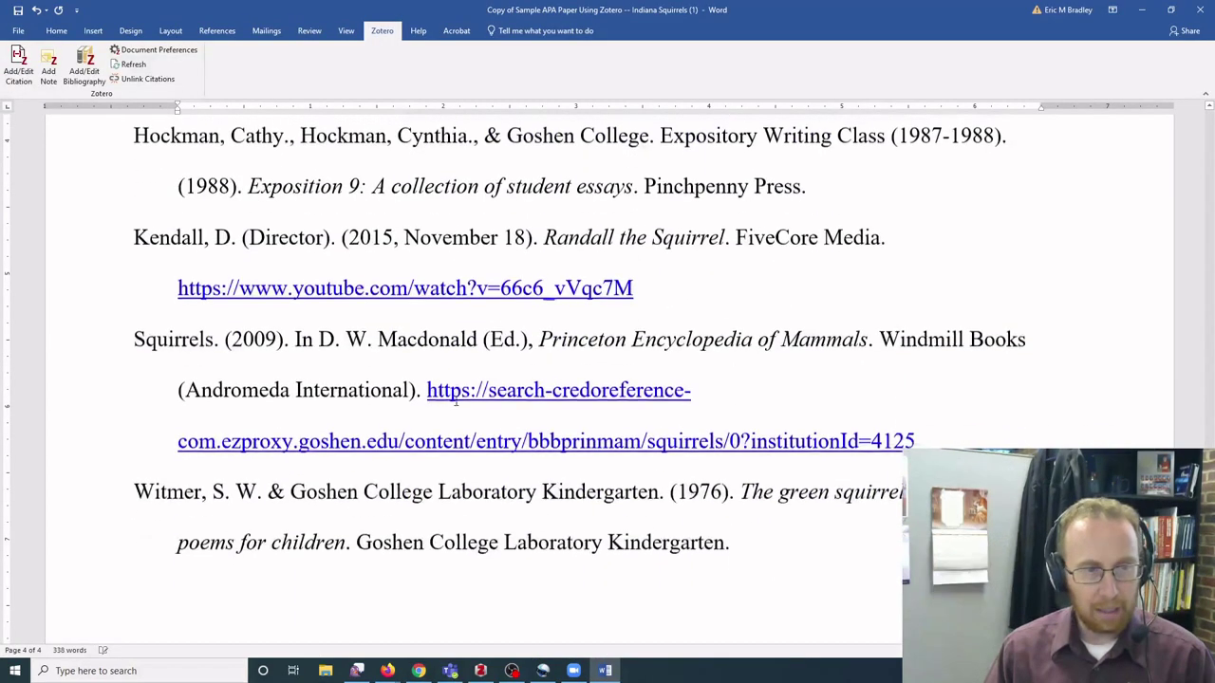
scroll(455, 401, "up", 7)
scroll(454, 403, "down", 1)
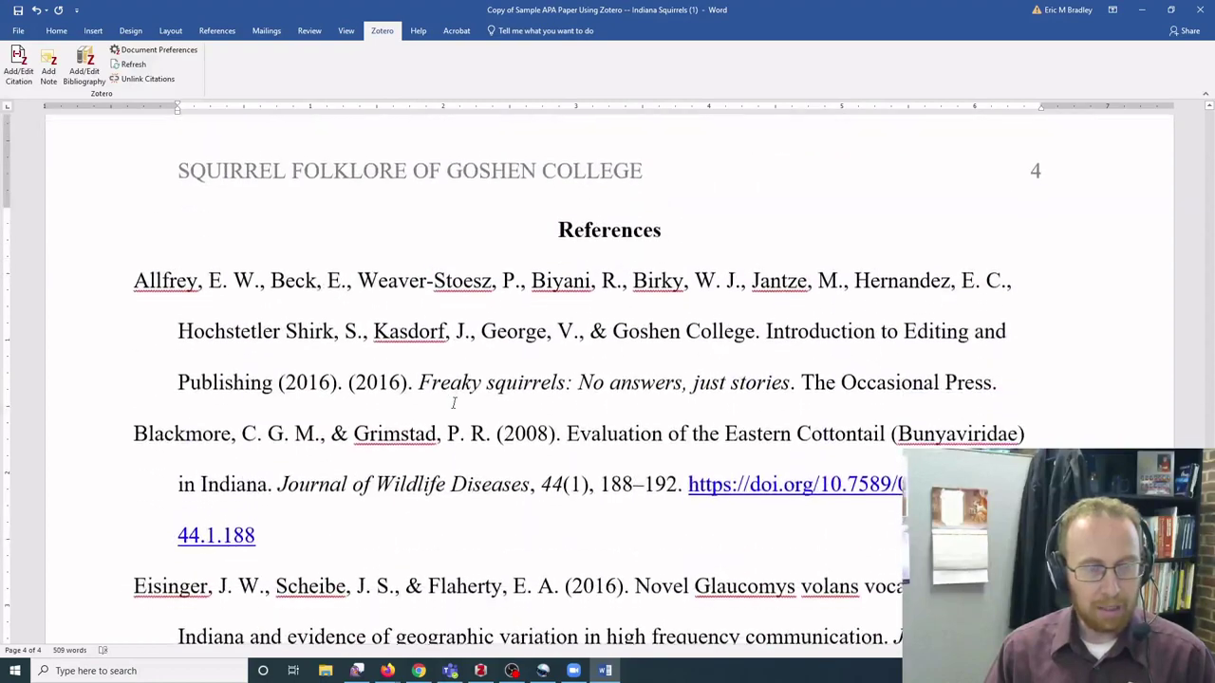
Step: Give the pasted entries hanging indents with first lines starting at the margin
left_click_drag(135, 273, 540, 331)
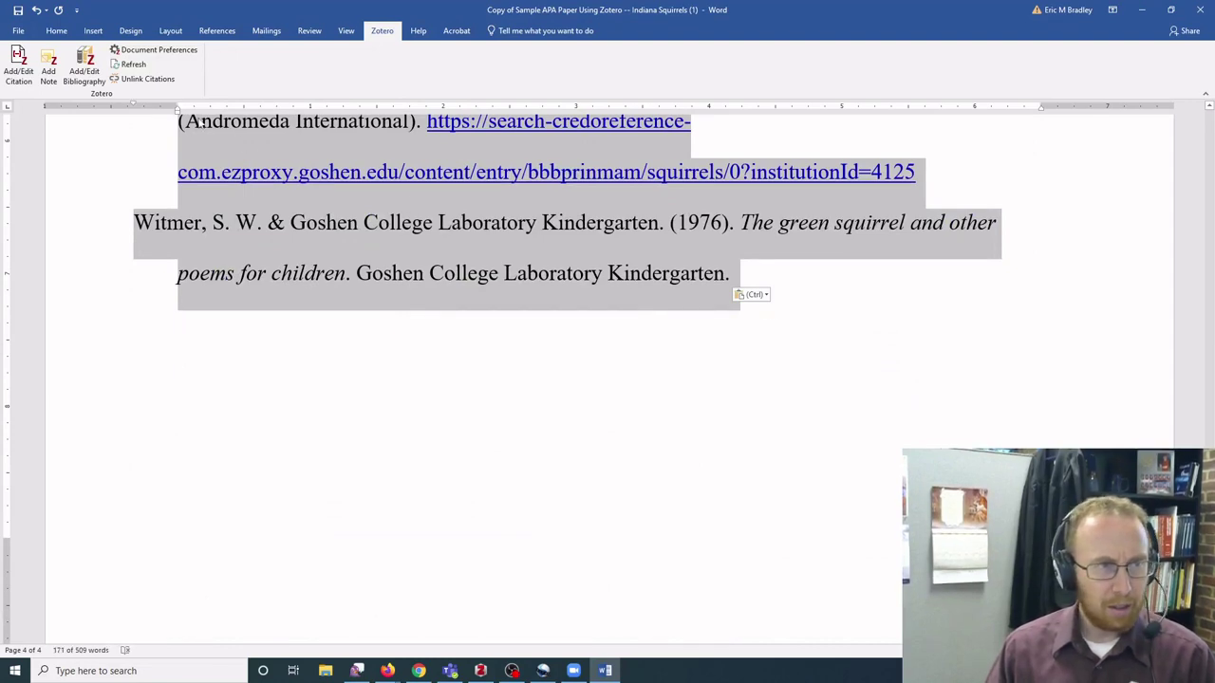
mouse_move(193, 110)
left_mouse_down()
mouse_move(108, 107)
mouse_move(199, 108)
mouse_move(178, 107)
left_mouse_up()
scroll(272, 176, "up", 8)
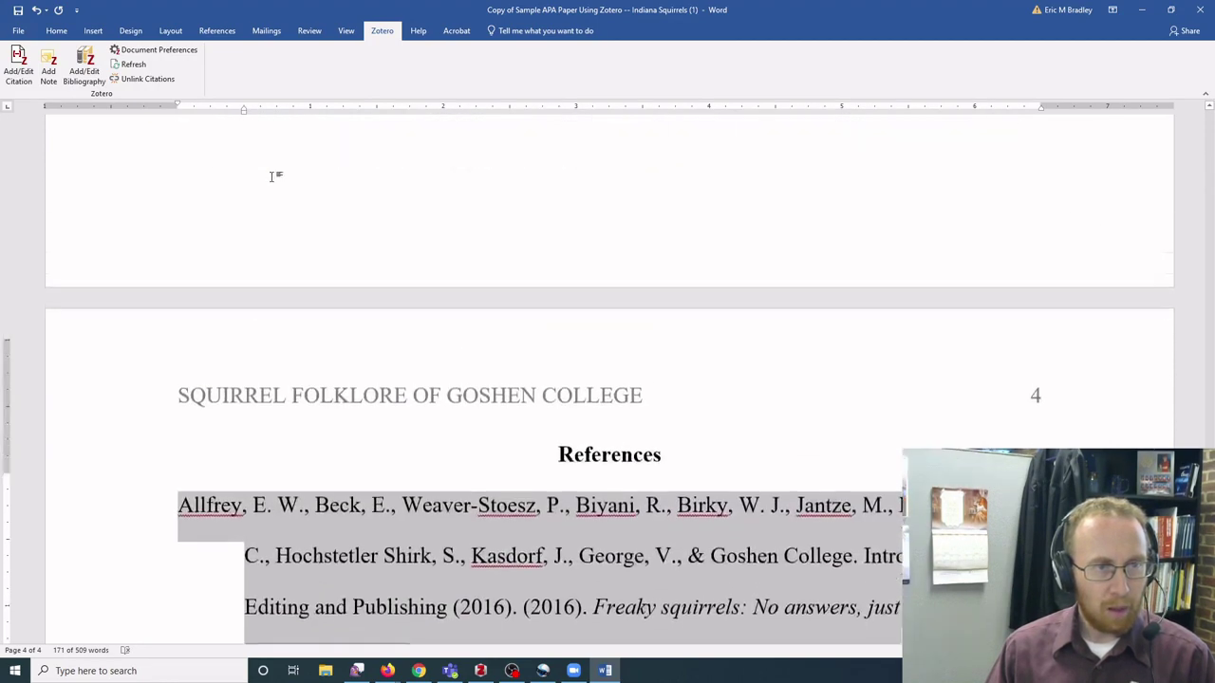
scroll(272, 176, "down", 4)
left_click(351, 205)
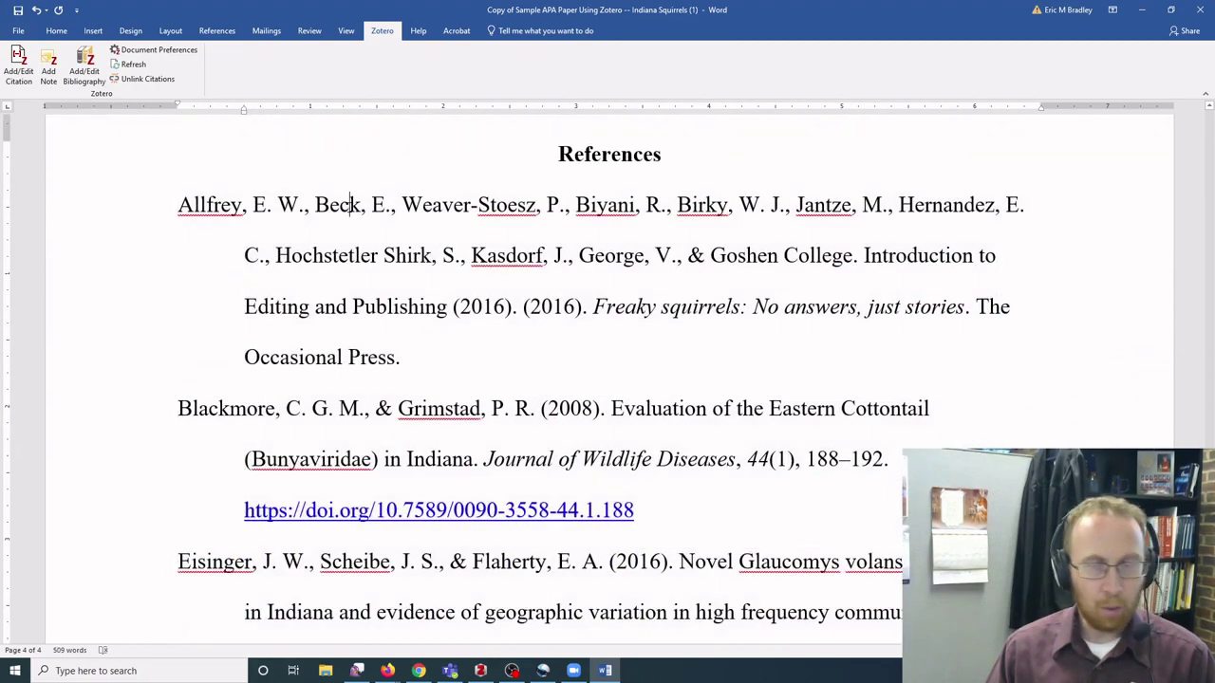